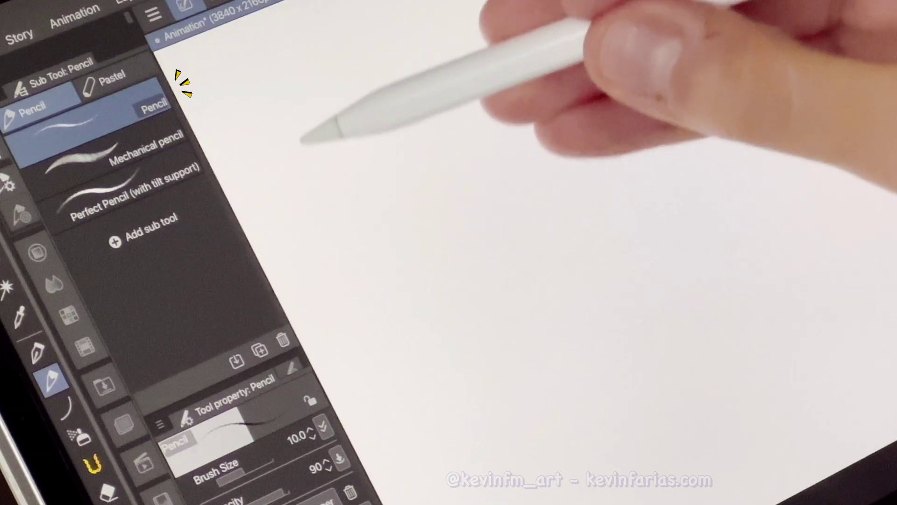
- Shade three test swatches with the Pencil brush, one of upright hatching strokes and two of broad, soft shading
mouse_move(305, 99)
left_mouse_down()
mouse_move(293, 187)
mouse_move(333, 151)
mouse_move(320, 180)
mouse_move(330, 96)
mouse_move(350, 160)
mouse_move(362, 129)
mouse_move(386, 142)
mouse_move(391, 96)
mouse_move(407, 187)
mouse_move(414, 121)
mouse_move(427, 97)
mouse_move(439, 168)
mouse_move(456, 112)
mouse_move(465, 111)
mouse_move(465, 156)
mouse_move(476, 153)
left_mouse_up()
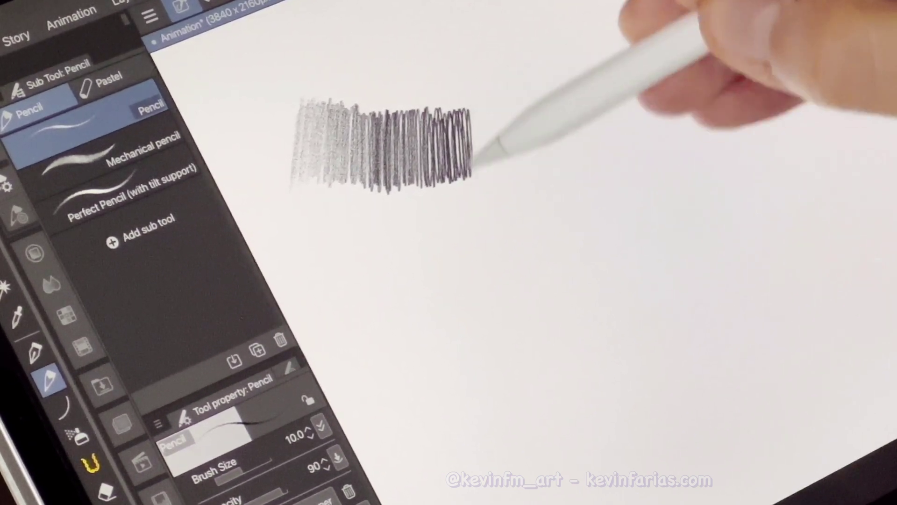
mouse_move(355, 290)
left_mouse_down()
mouse_move(344, 300)
mouse_move(383, 269)
mouse_move(521, 221)
left_mouse_up()
mouse_move(406, 430)
left_mouse_down()
mouse_move(440, 438)
mouse_move(450, 383)
mouse_move(484, 371)
mouse_move(513, 399)
mouse_move(530, 346)
mouse_move(565, 373)
mouse_move(579, 327)
mouse_move(593, 318)
mouse_move(610, 330)
left_mouse_up()
- Switch to the Perfect Pencil (with tilt support) brush and shade comparison swatches in the empty area beside the first ones
left_click(153, 175)
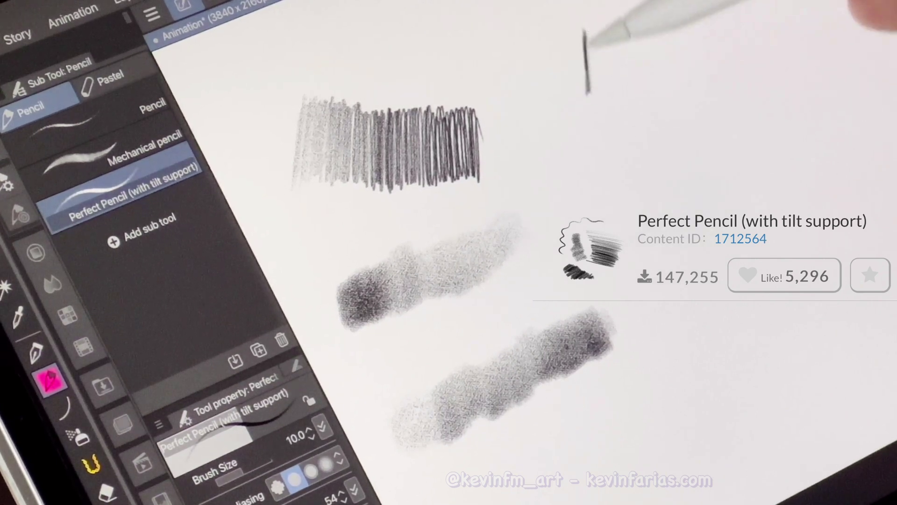
left_click_drag(600, 44, 605, 51)
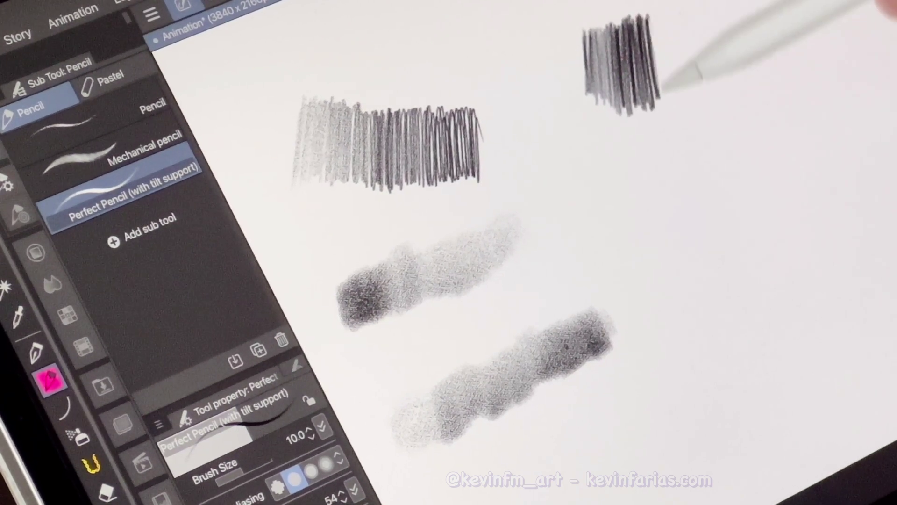
mouse_move(661, 89)
left_mouse_down()
mouse_move(671, 70)
mouse_move(664, 34)
mouse_move(677, 28)
mouse_move(694, 89)
mouse_move(696, 37)
mouse_move(711, 79)
mouse_move(722, 15)
mouse_move(738, 84)
mouse_move(752, 28)
mouse_move(759, 79)
mouse_move(759, 14)
left_mouse_up()
mouse_move(634, 186)
left_mouse_down()
mouse_move(655, 173)
mouse_move(700, 170)
mouse_move(753, 140)
left_mouse_up()
mouse_move(677, 268)
left_mouse_down()
mouse_move(705, 273)
mouse_move(745, 251)
left_mouse_up()
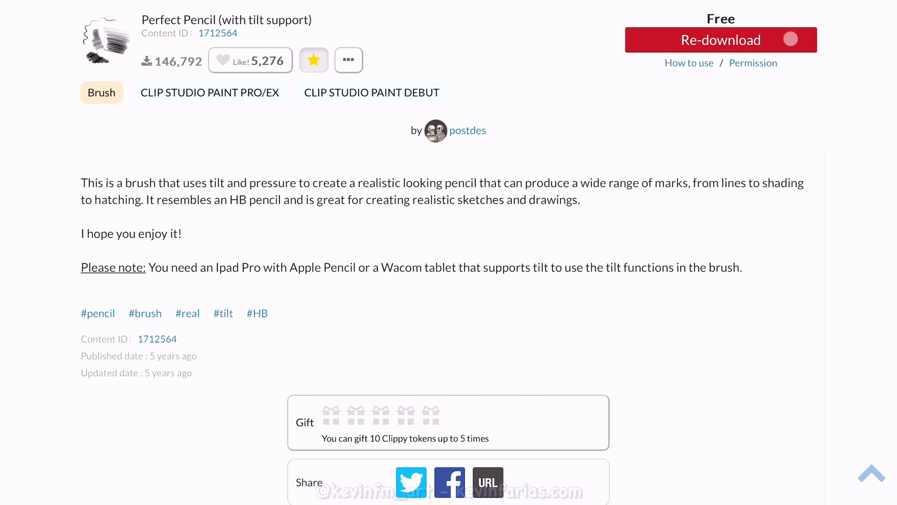
- Download the Perfect Pencil (with tilt support) brush from its asset page through Clip Studio and return to Clip Studio Paint
left_click(790, 39)
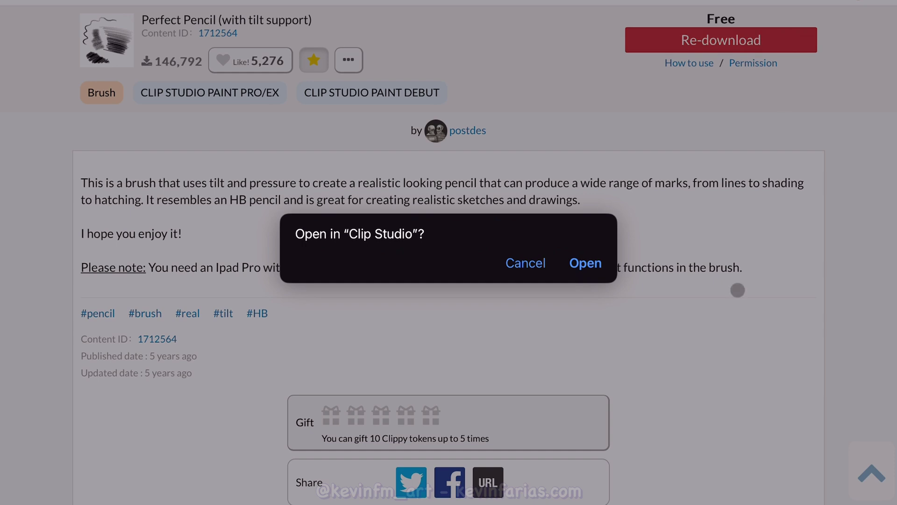
left_click(591, 264)
left_click(344, 36)
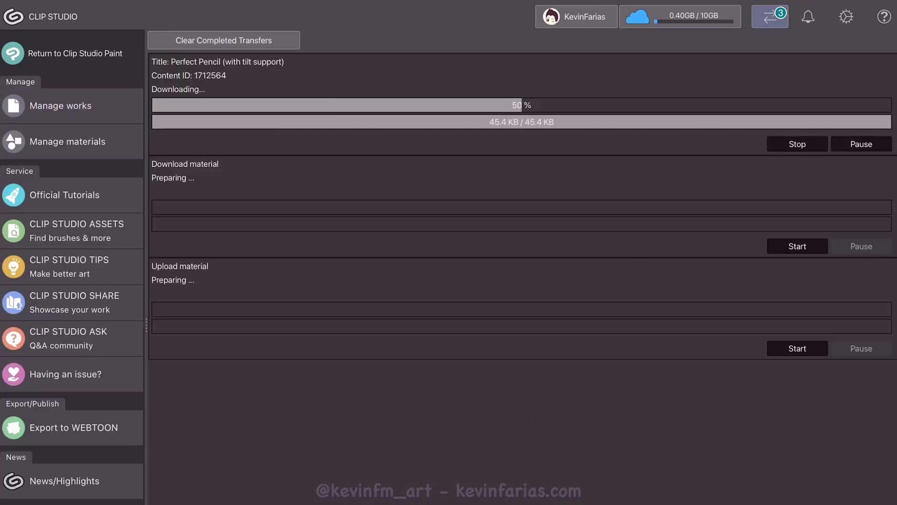
left_click(74, 53)
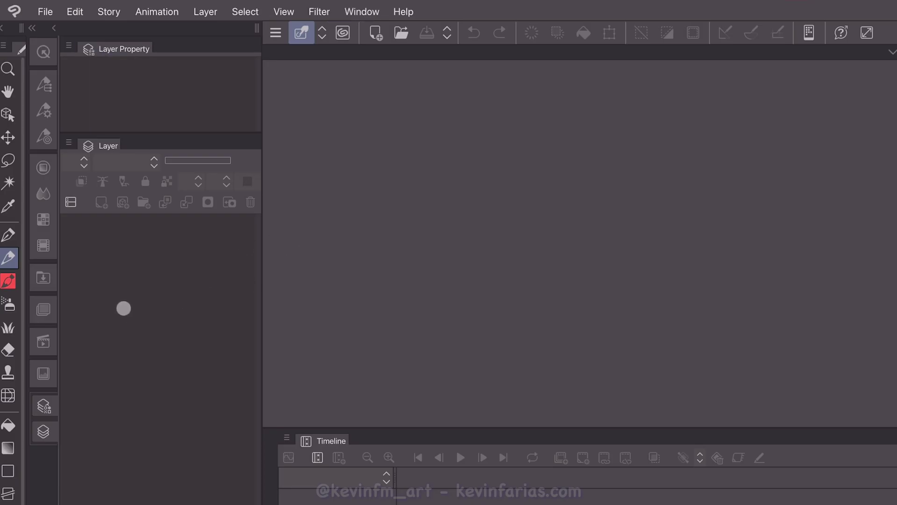
- Register the downloaded Perfect Pencil (with tilt support) material as a sub tool and select the Pencil tool to check it
left_click(43, 278)
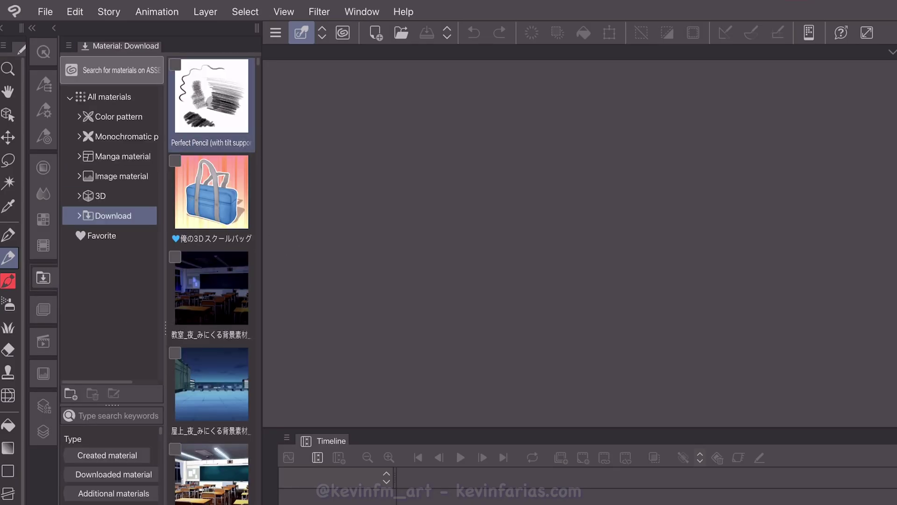
left_click(213, 102)
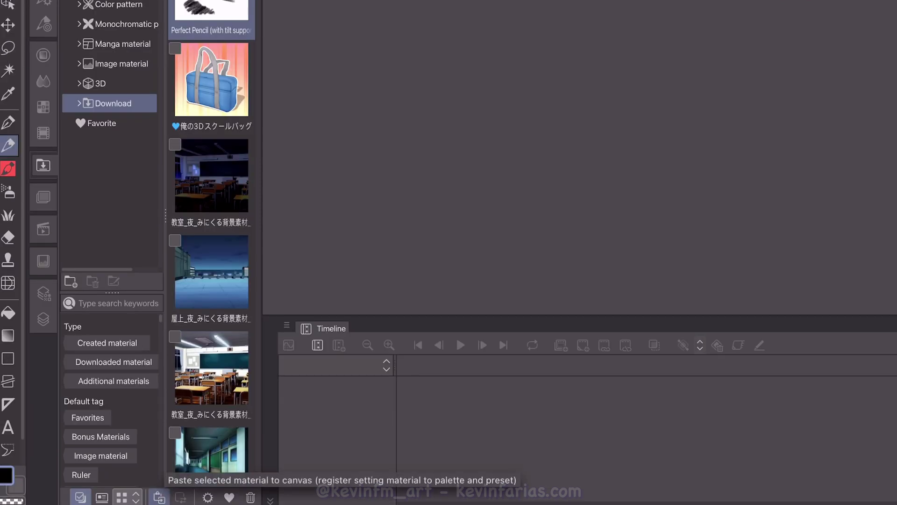
left_click(159, 496)
left_click(498, 135)
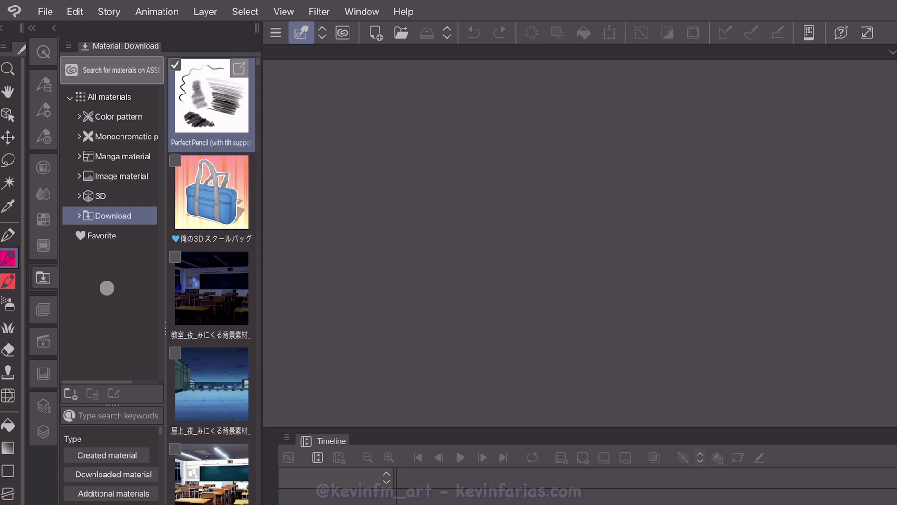
left_click(9, 257)
left_click(50, 87)
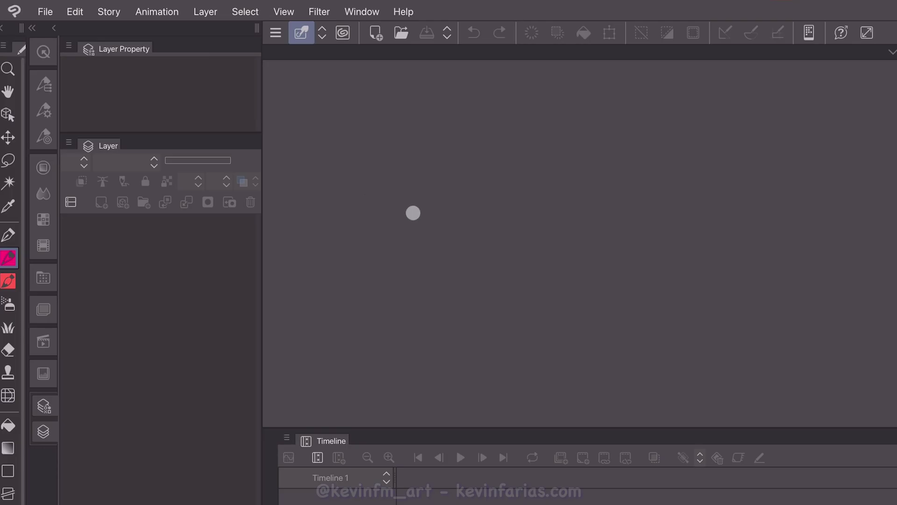
- Start a new animation project and set its file name to "CSPPencil - Animation"
left_click(45, 11)
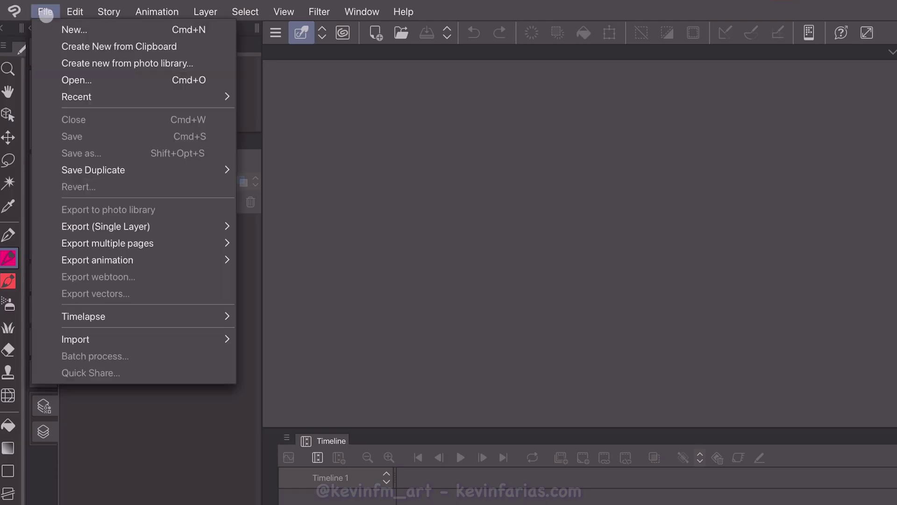
left_click(142, 29)
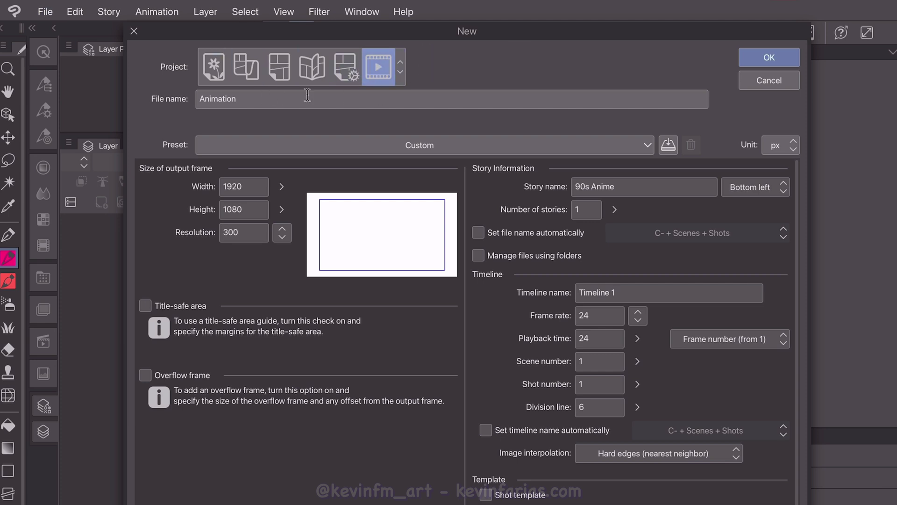
left_click_drag(308, 95, 217, 95)
type("CSPP")
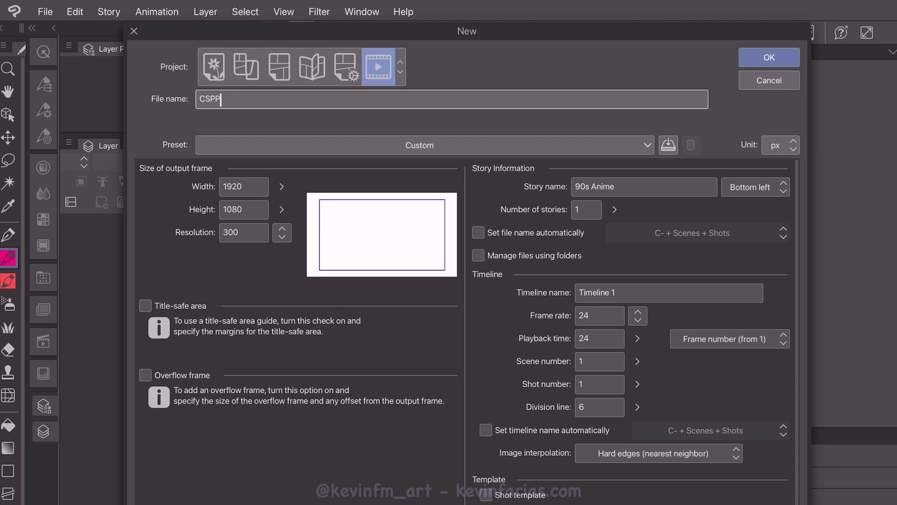
type("encil - Animation")
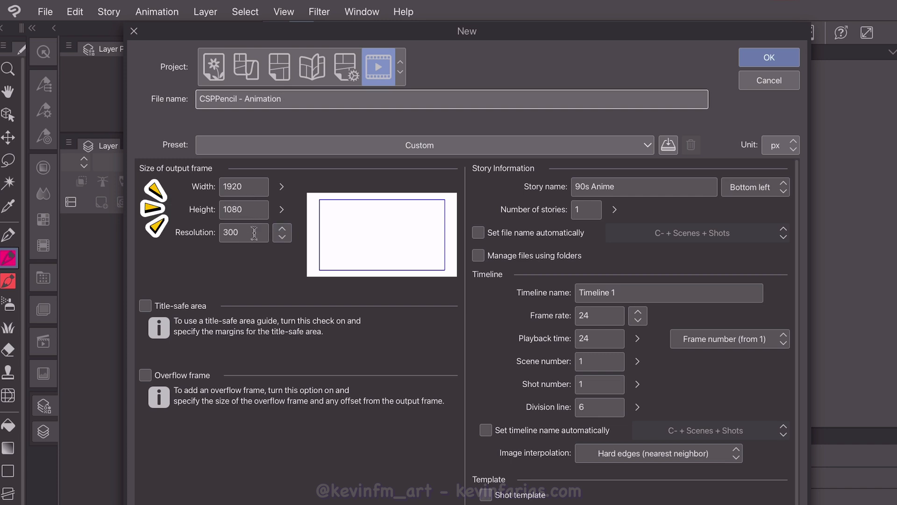
- Set the story name to "CSPPencil" and the timeline name to "Animation"
left_click(582, 186)
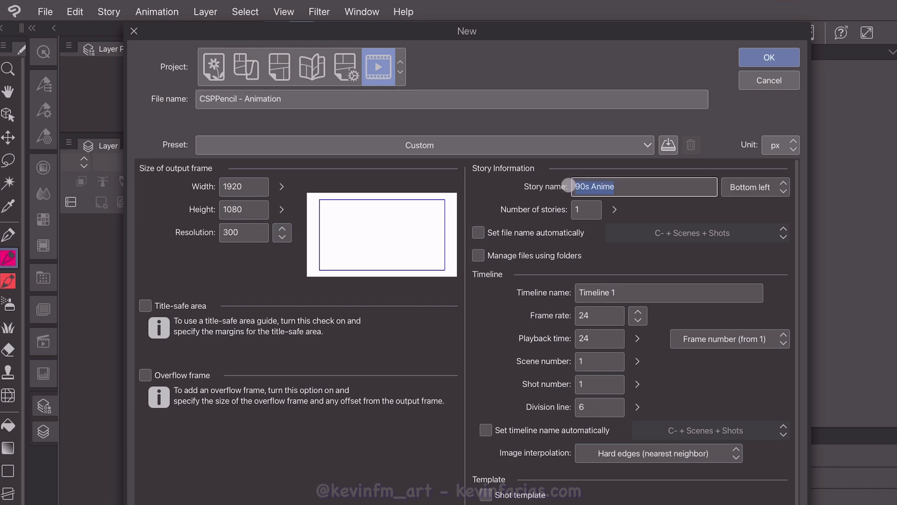
type("CSPPencil")
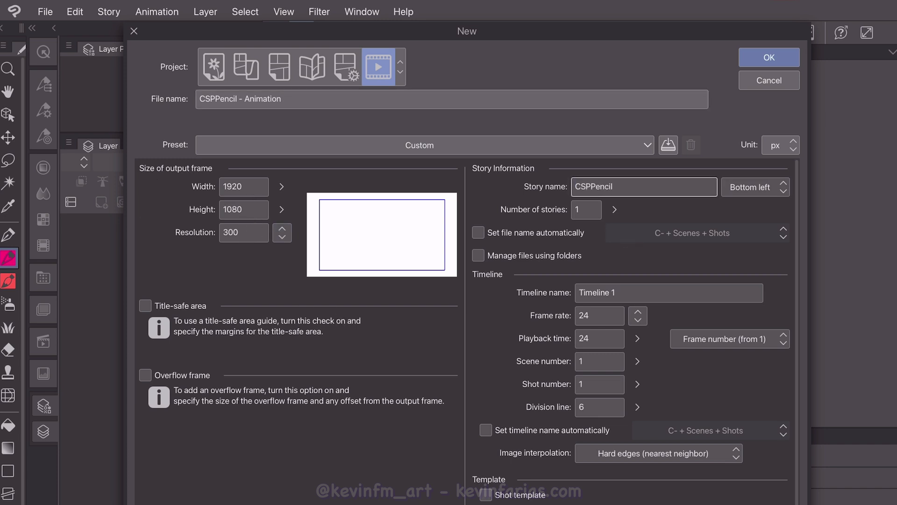
left_click(631, 292)
type("Animation")
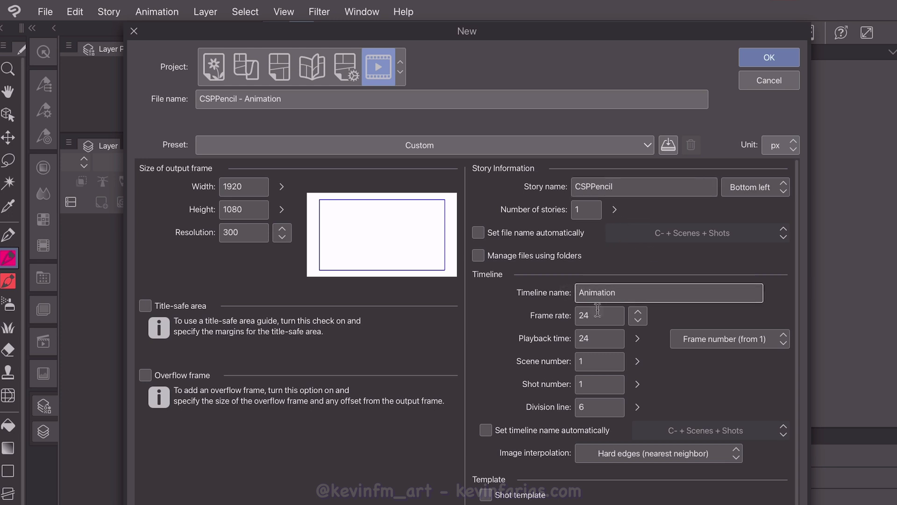
- Set the frame rate to 8 fps and the playback time to 13, and create the animation canvas
left_click(638, 316)
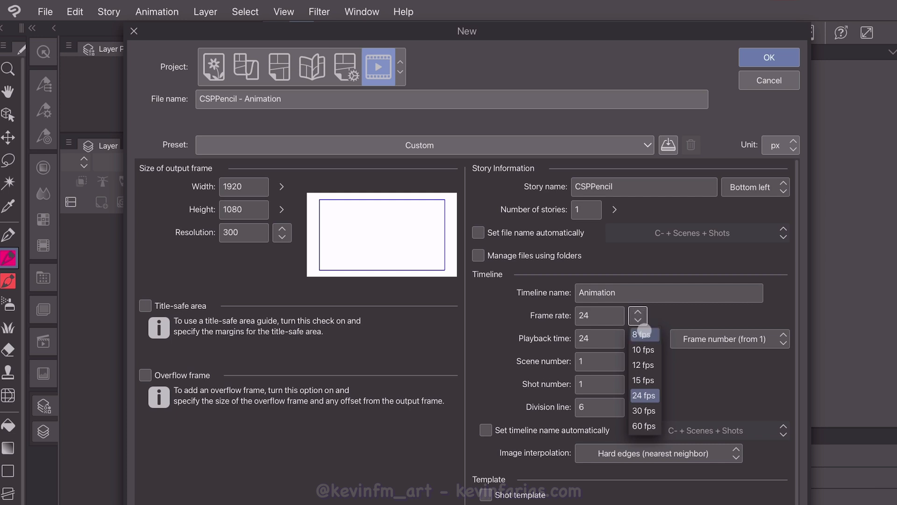
left_click(643, 333)
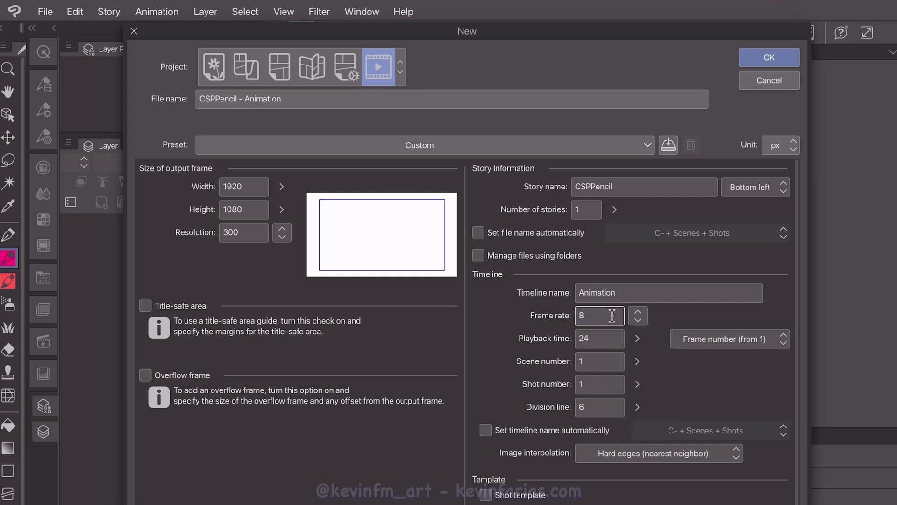
left_click(606, 338)
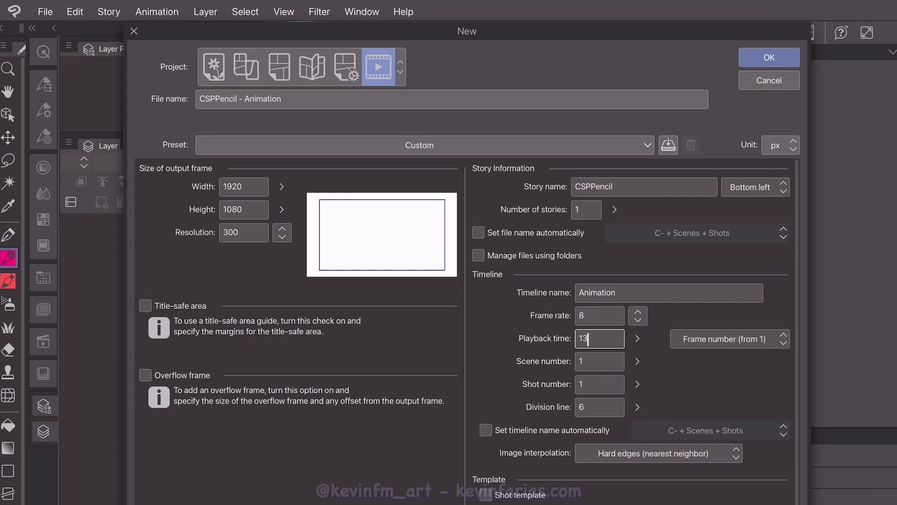
key("Tab")
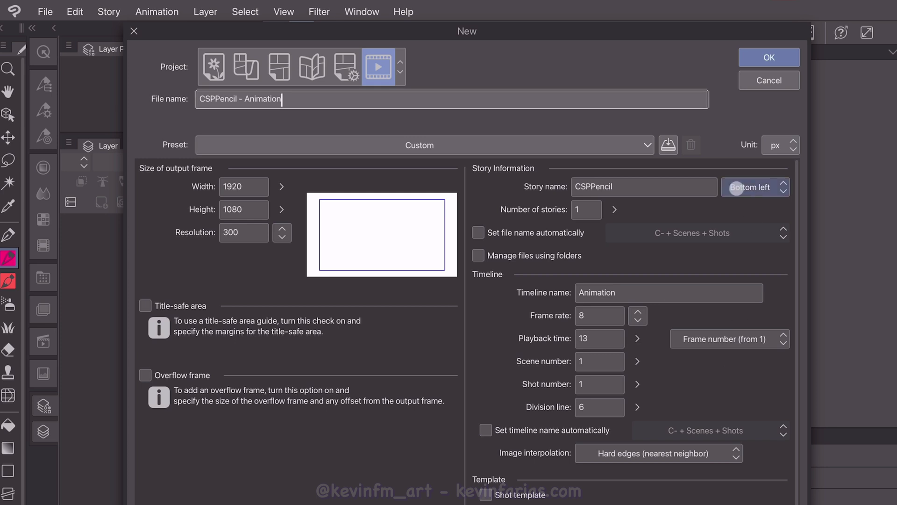
left_click(789, 61)
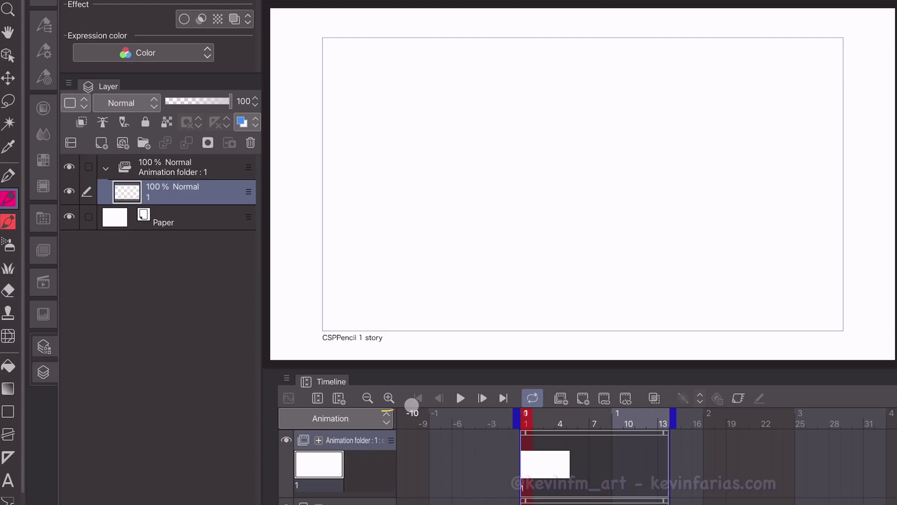
- Delete the default animation folder together with its cel, keeping only the Paper layer
left_click(389, 399)
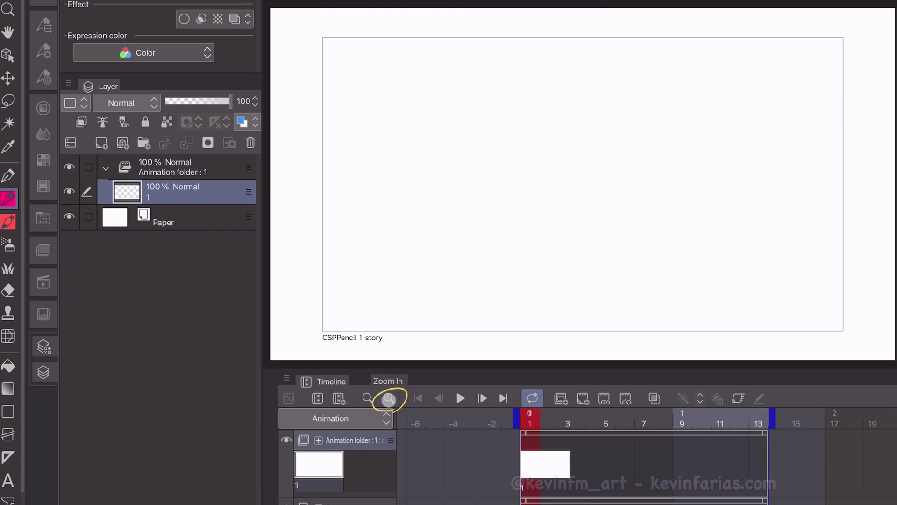
scroll(475, 465, "right", 3)
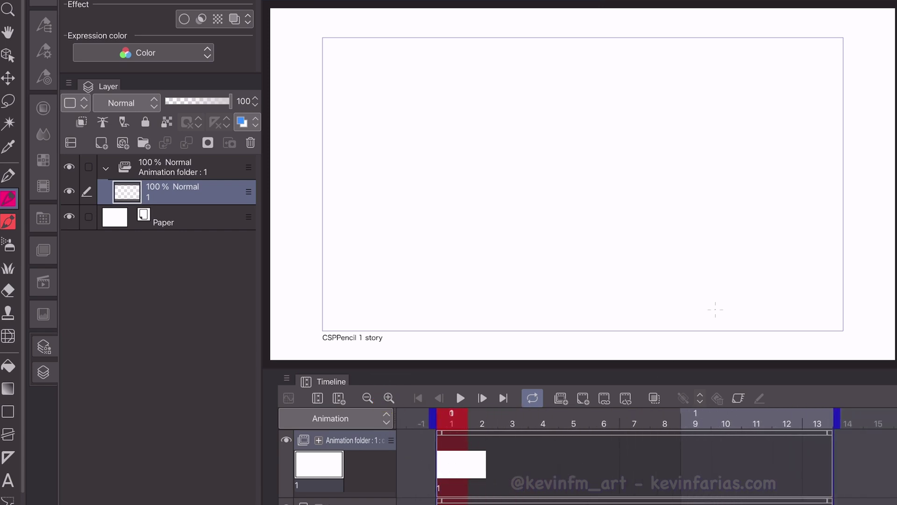
left_click(196, 164)
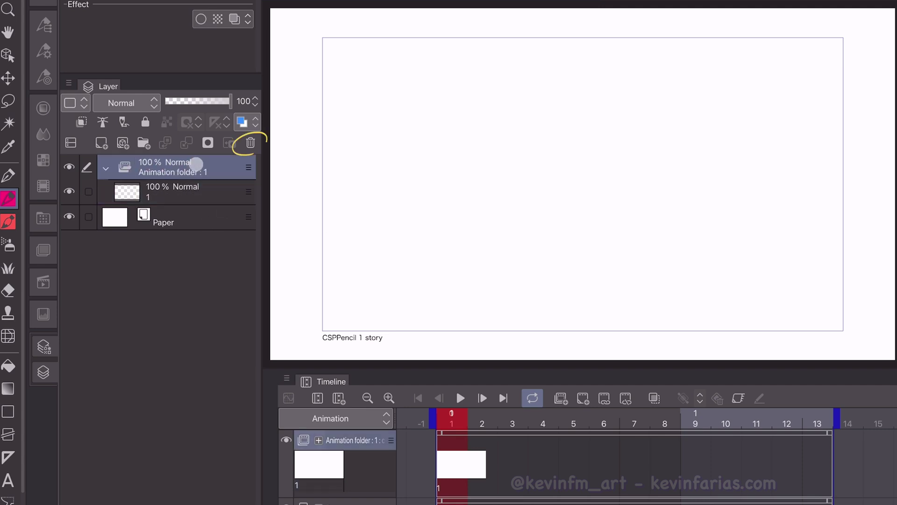
left_click(250, 142)
left_click(536, 187)
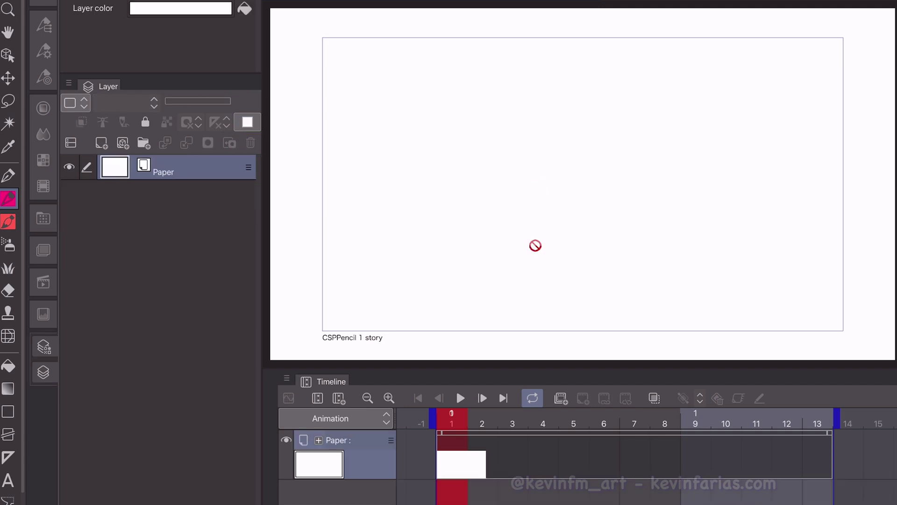
- Add a new animation folder above the Paper layer and rename it "ANIMATION"
left_click(561, 398)
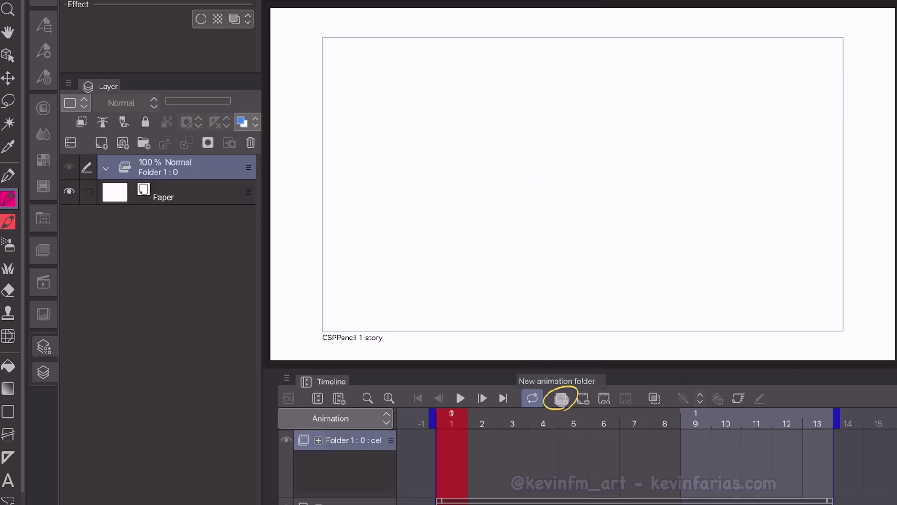
double_click(175, 172)
type("ANIMATION")
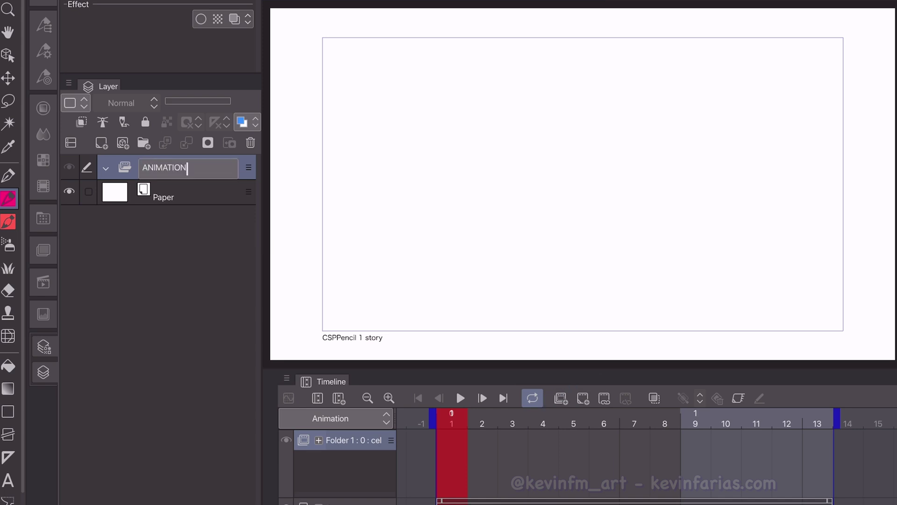
key("Return")
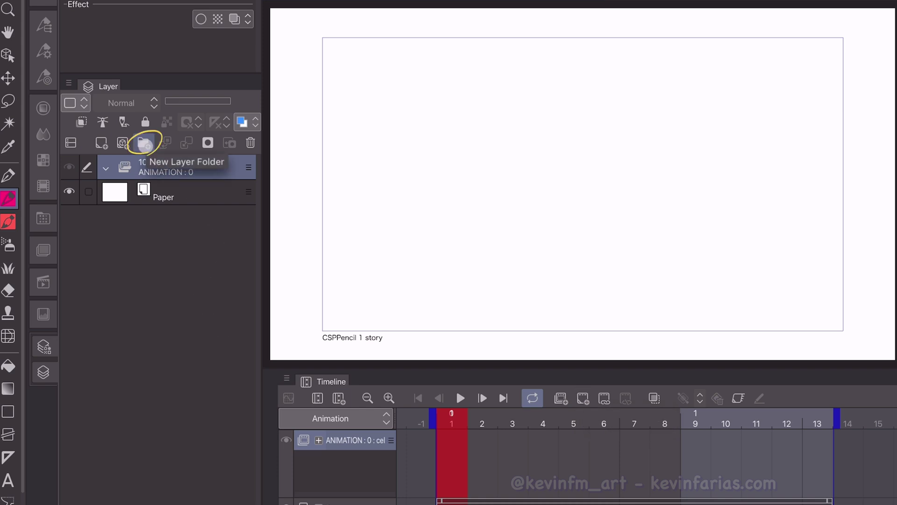
- Create a layer folder inside the ANIMATION folder and add two raster layers to it
left_click(144, 142)
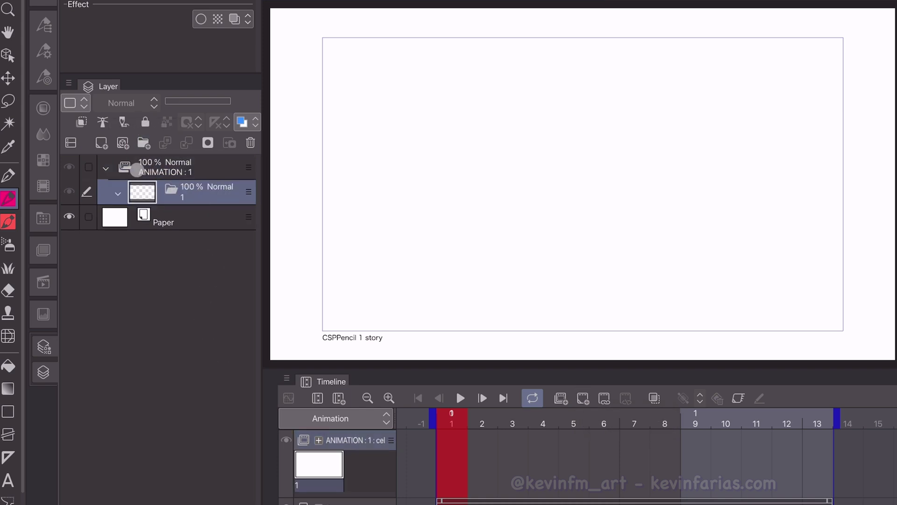
left_click(101, 144)
left_click(101, 144)
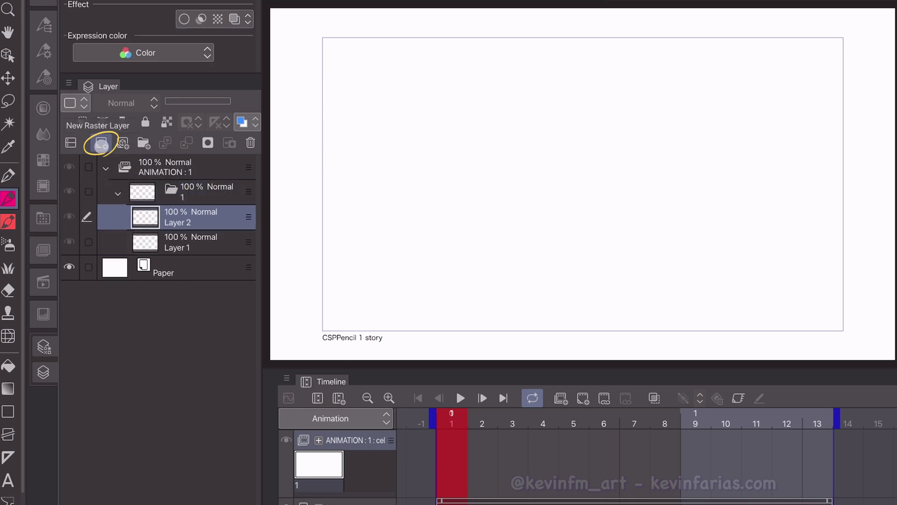
- Rename the lower raster layer "SKETCH" and the upper one "FXs"
double_click(193, 248)
type("SKET")
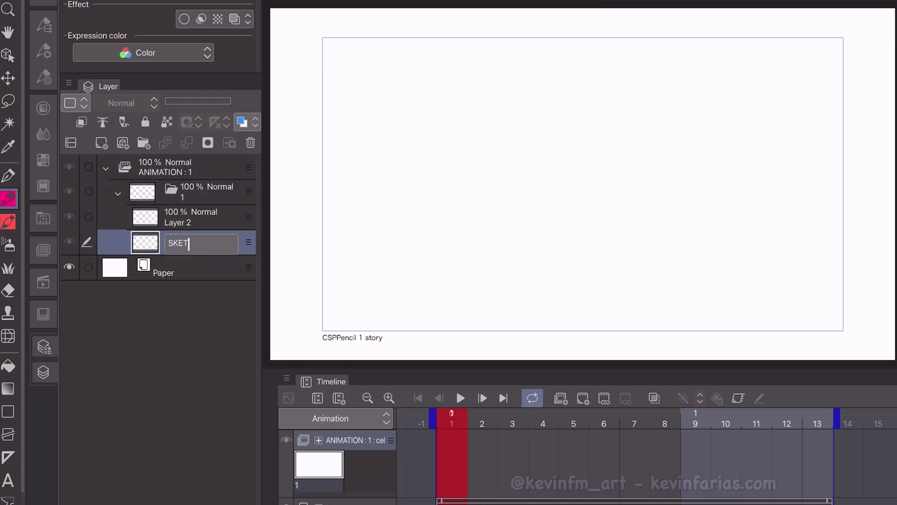
type("CH")
key("Return")
double_click(196, 224)
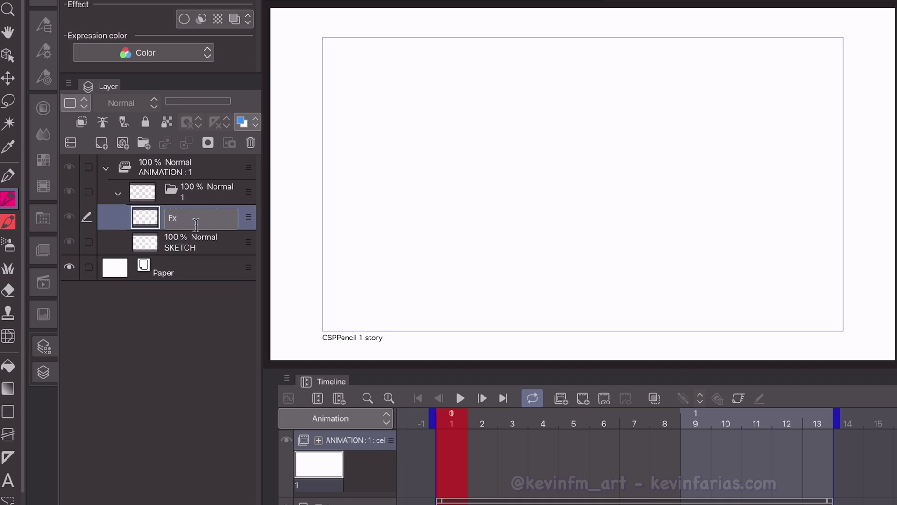
type("FXs")
key("Return")
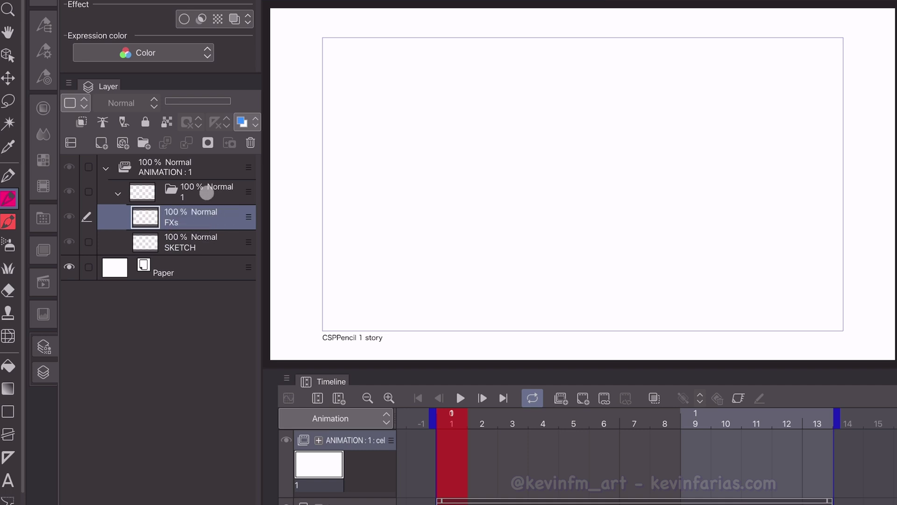
- Rename the layer folder inside the ANIMATION folder 1K and assign it as the cel for frame 1
left_click(206, 192)
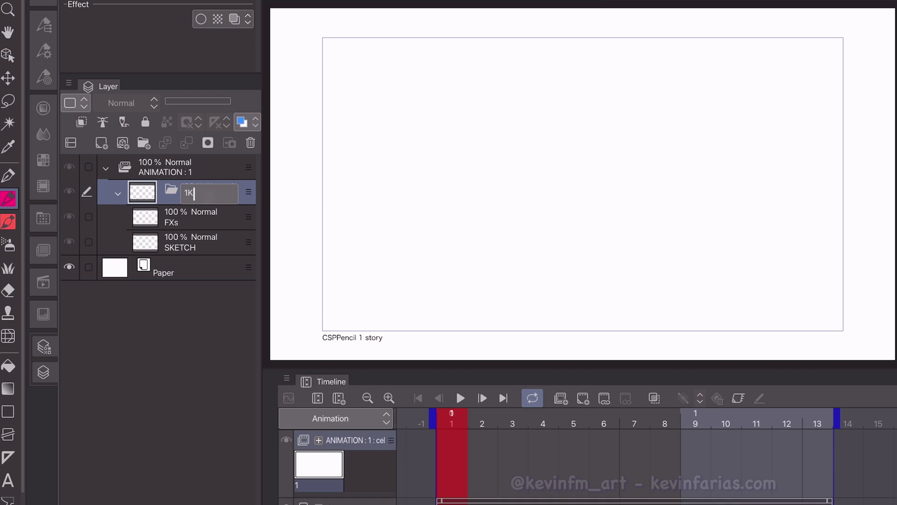
key("Return")
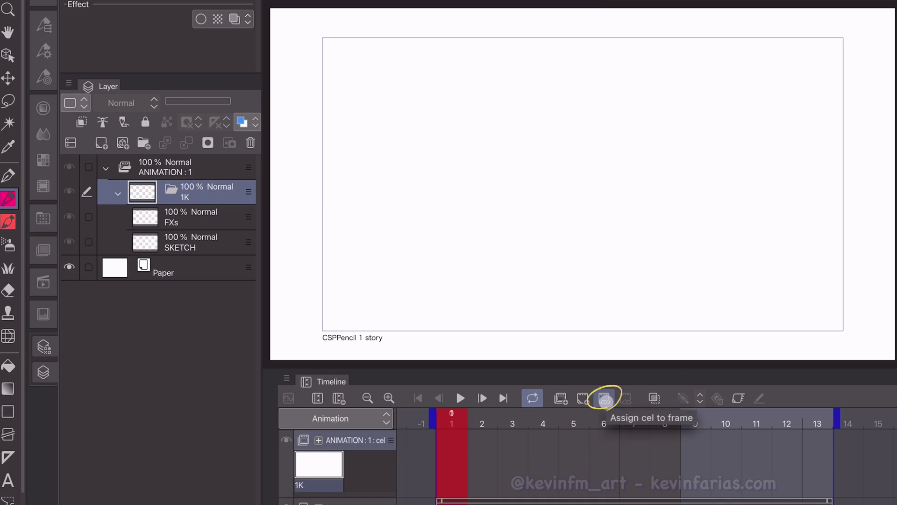
left_click(605, 400)
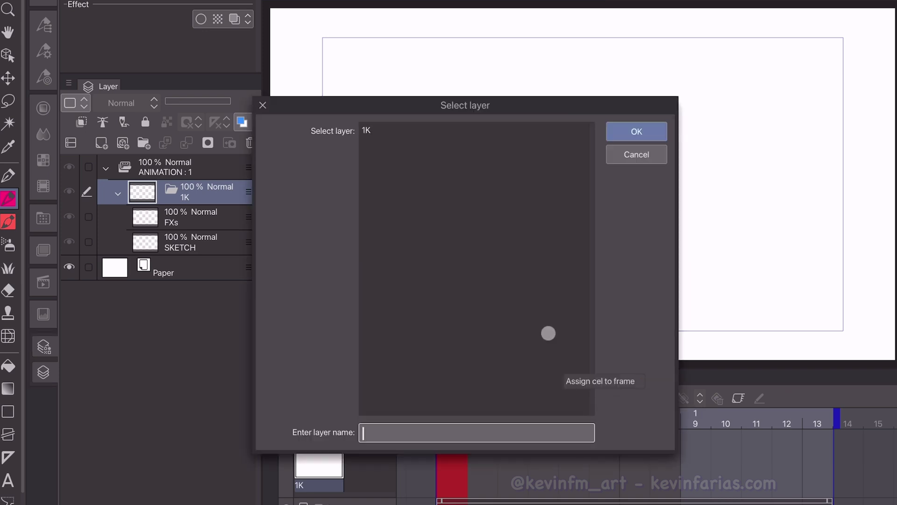
left_click(401, 132)
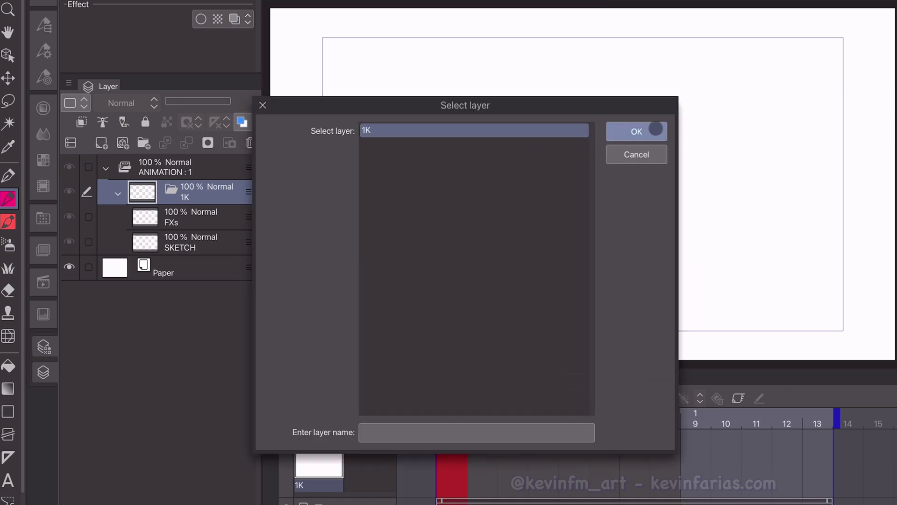
left_click(654, 129)
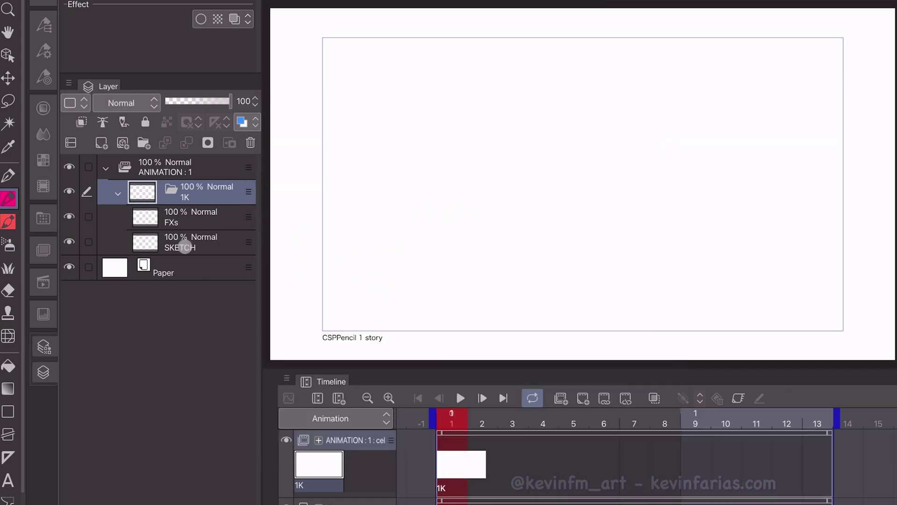
- Select the SKETCH layer inside the 1K folder as the drawing layer and save the project
left_click(187, 247)
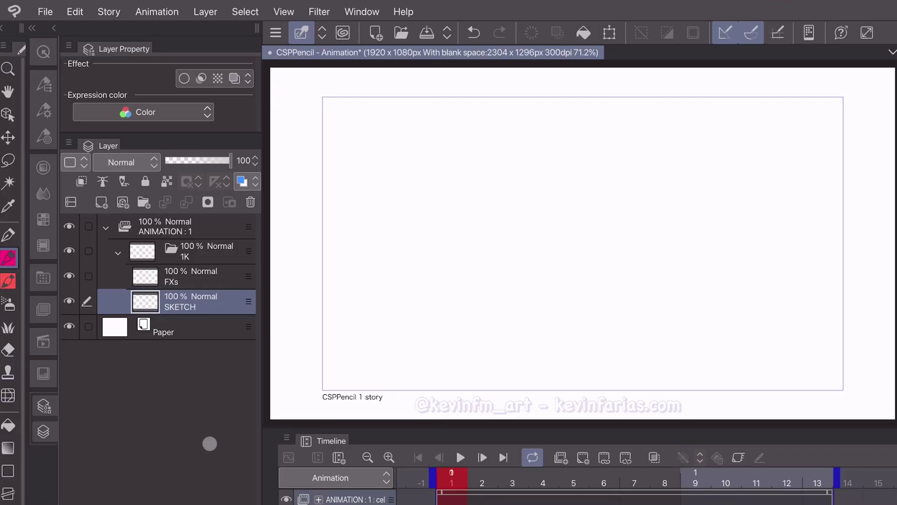
left_click(46, 12)
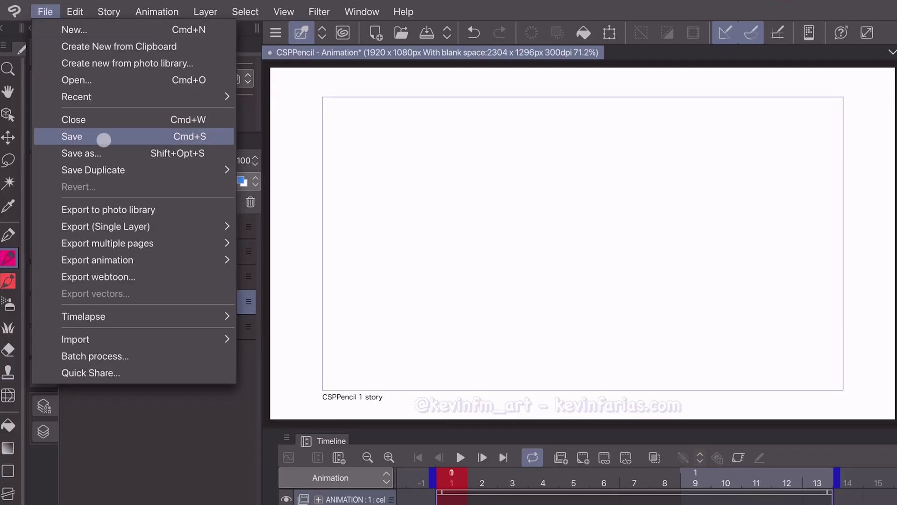
left_click(124, 137)
left_click(734, 78)
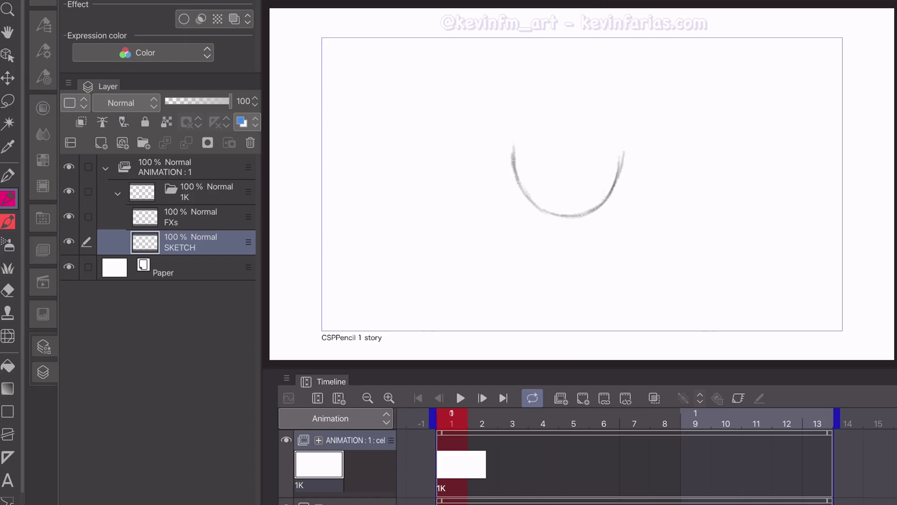
- Sketch the boy's face on the SKETCH layer, with a rounded jaw, closed smiling eyes, cheek ovals, nose and mouth
left_click_drag(511, 145, 625, 141)
left_click_drag(585, 181, 605, 182)
left_click_drag(514, 157, 621, 158)
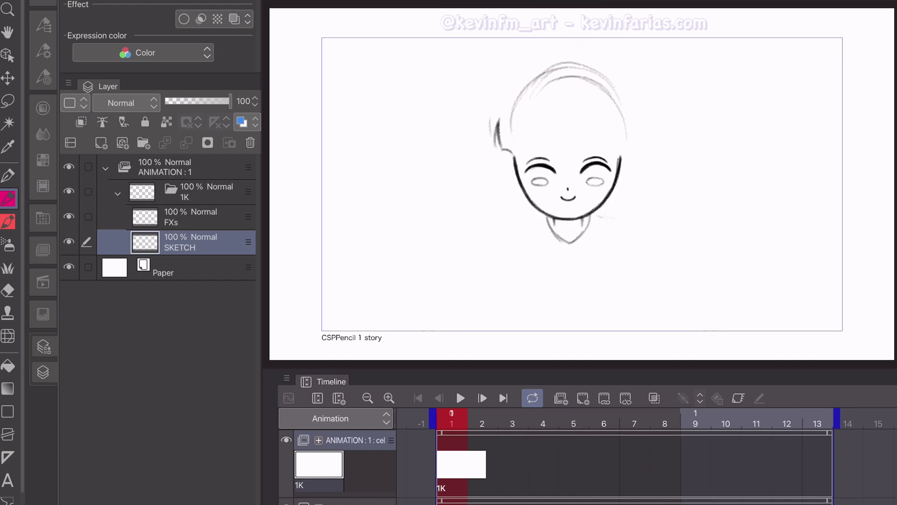
- Draw the boy's spiky hair outline with pointed side locks and add the fringe strands over the forehead
left_click_drag(502, 90, 484, 149)
left_click_drag(637, 90, 649, 155)
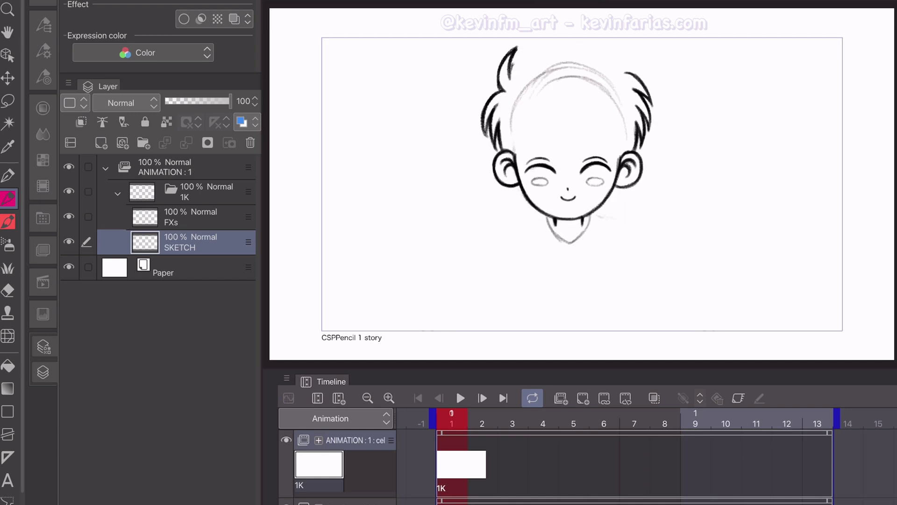
left_click_drag(509, 56, 647, 79)
left_click_drag(519, 136, 614, 138)
left_click_drag(556, 101, 579, 154)
left_click_drag(603, 107, 626, 161)
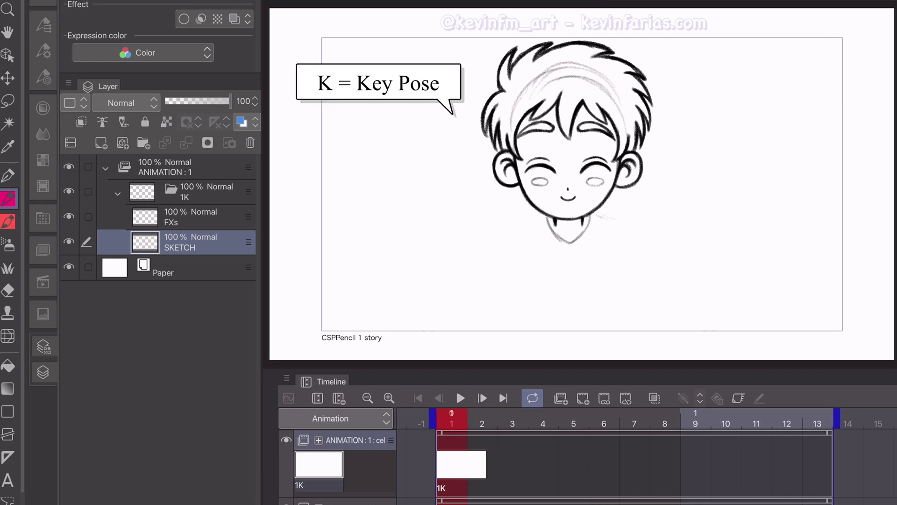
- Draw the table with a bowl and mug on it, plus the boy's shoulders and T-shirt sleeves behind it
left_click_drag(411, 309, 731, 318)
left_click_drag(541, 294, 589, 294)
mouse_move(493, 280)
left_mouse_down()
mouse_move(519, 306)
mouse_move(496, 306)
left_mouse_up()
mouse_move(547, 216)
left_mouse_down()
mouse_move(586, 243)
mouse_move(482, 306)
left_mouse_up()
mouse_move(593, 212)
left_mouse_down()
mouse_move(626, 222)
mouse_move(650, 303)
left_mouse_up()
left_click_drag(610, 259, 644, 291)
left_click_drag(520, 280, 529, 306)
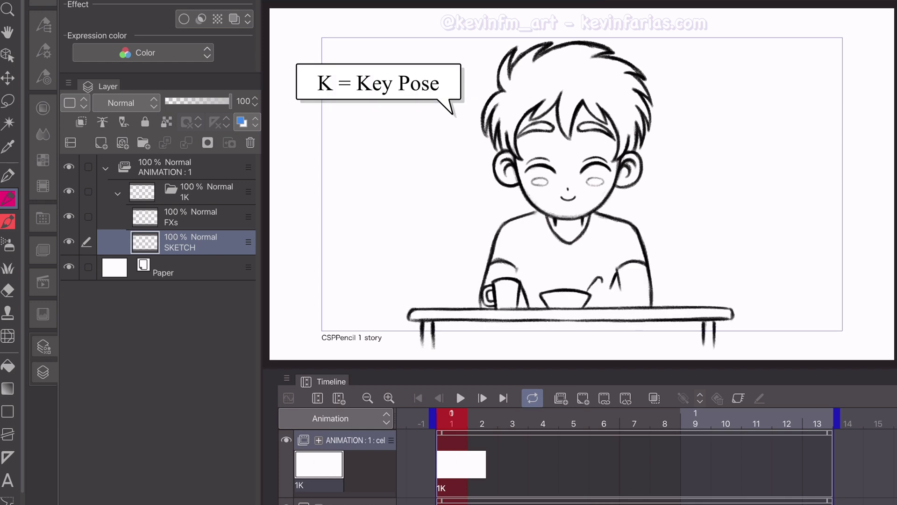
- Draw the boy's arms and hands, one steadying the bowl and the other holding a fork in it
left_click_drag(488, 269, 518, 258)
left_click_drag(586, 277, 602, 308)
left_click_drag(602, 287, 647, 300)
left_click_drag(530, 266, 556, 285)
left_click_drag(555, 259, 567, 277)
left_click_drag(543, 233, 575, 290)
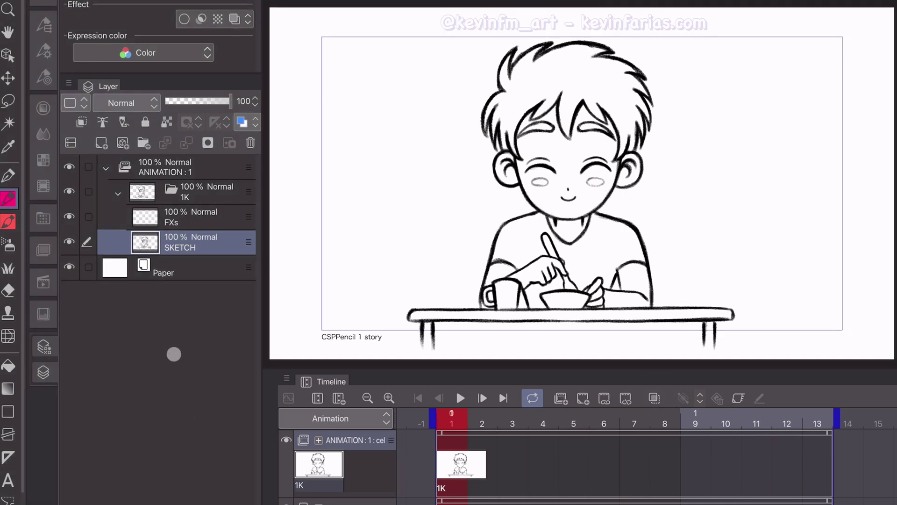
- Collapse the 1K folder, add a new animation cel at frame 7 and rename it 7K
left_click(118, 193)
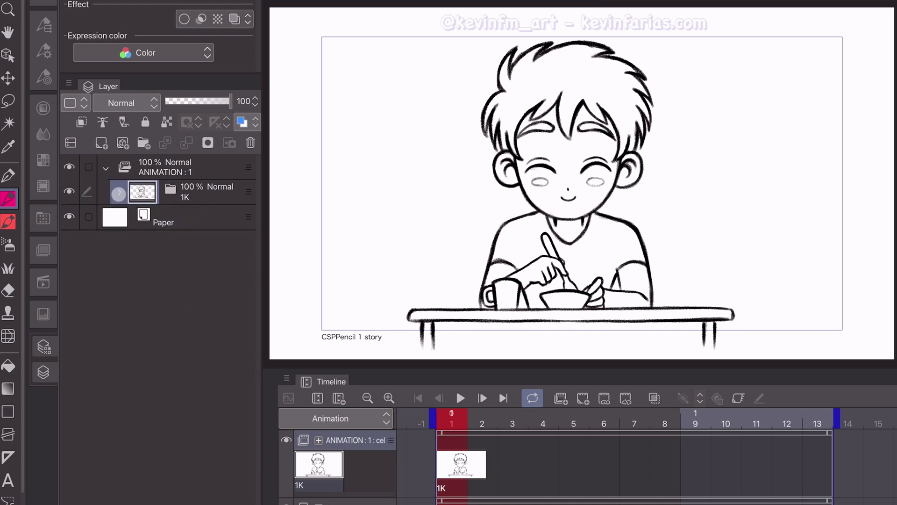
left_click(215, 199)
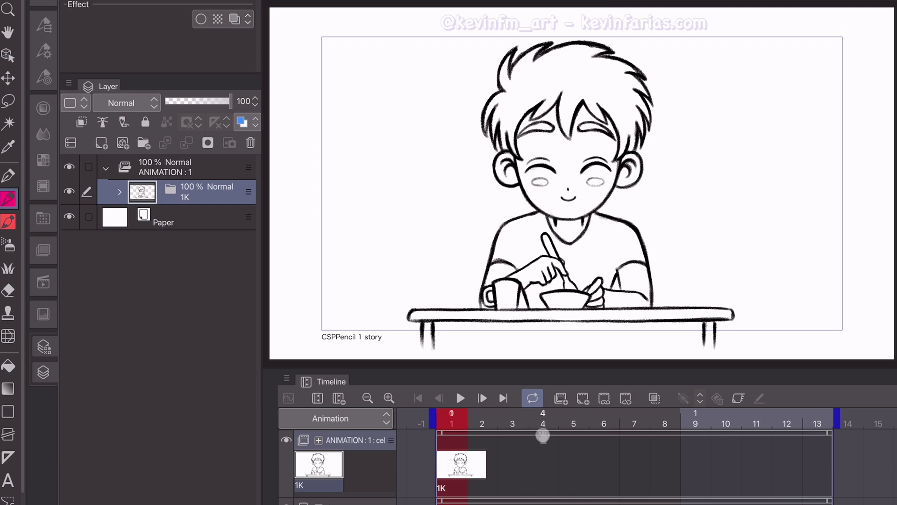
left_click_drag(463, 418, 634, 422)
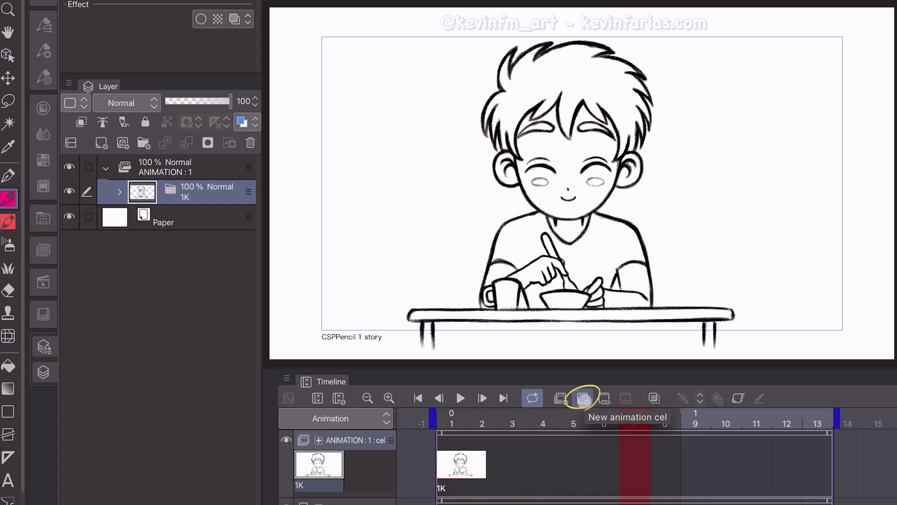
left_click(583, 398)
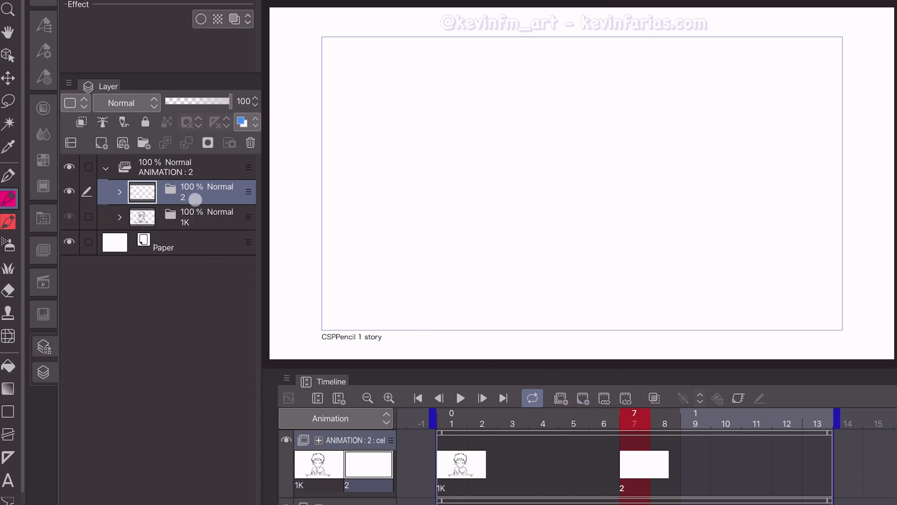
double_click(196, 199)
key("Return")
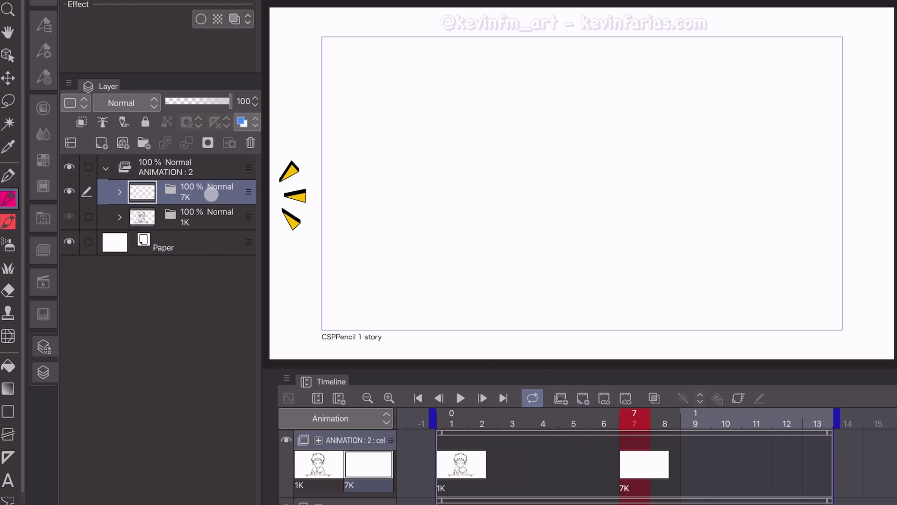
- Draw the chewing pose with the fork raised on the SKETCH layer of 7K using onion skin, and turn onion skin off
left_click(119, 191)
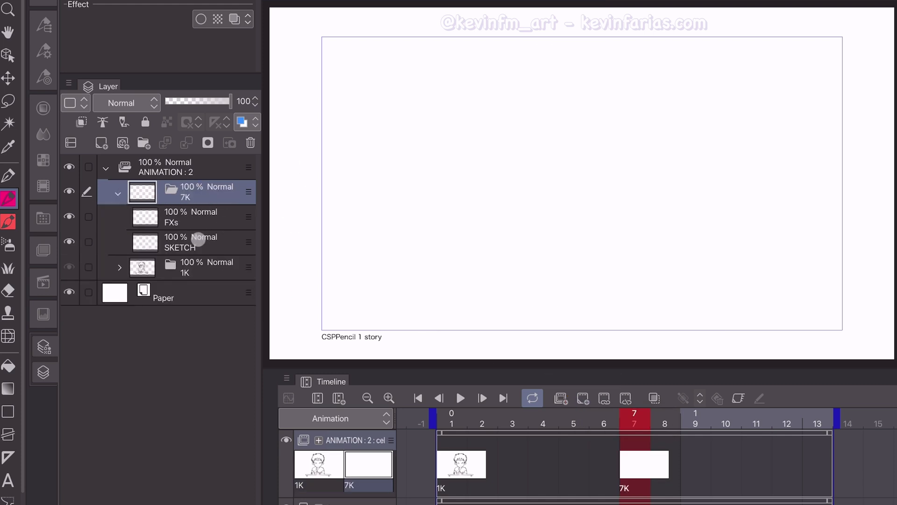
left_click(121, 267)
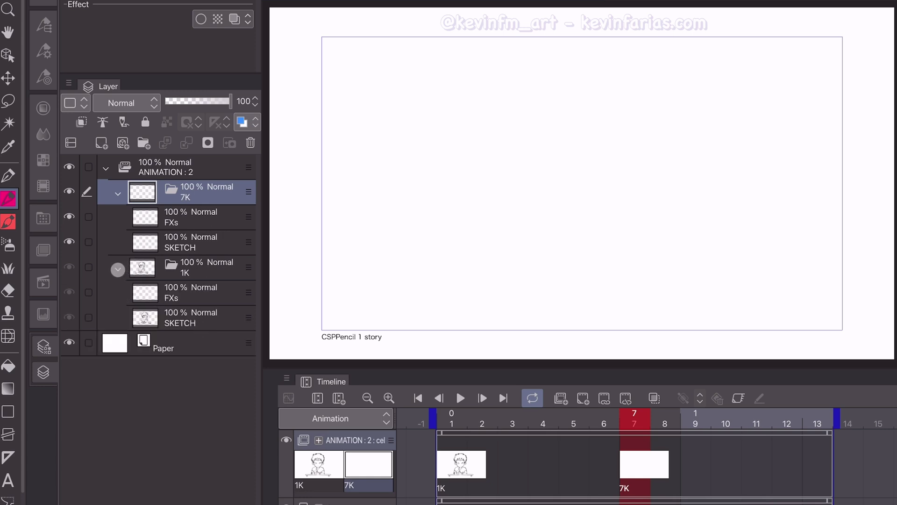
left_click(118, 269)
left_click(202, 243)
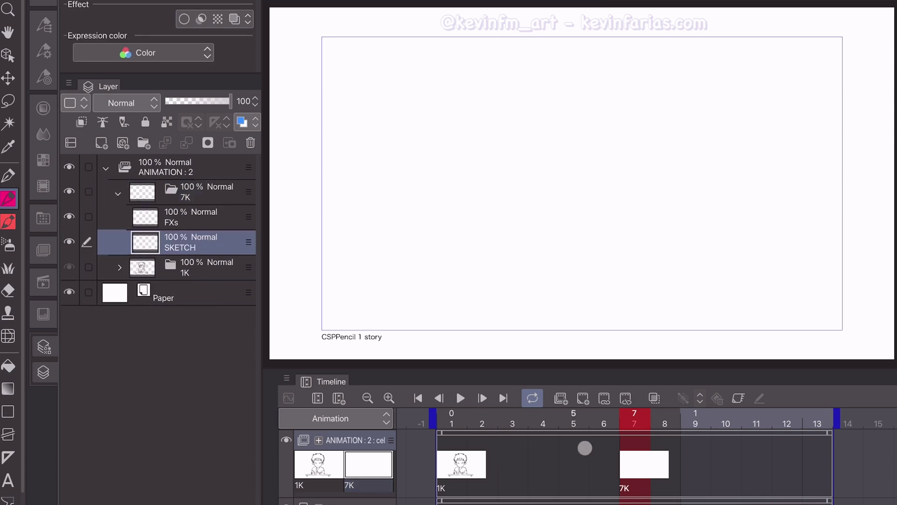
left_click(654, 398)
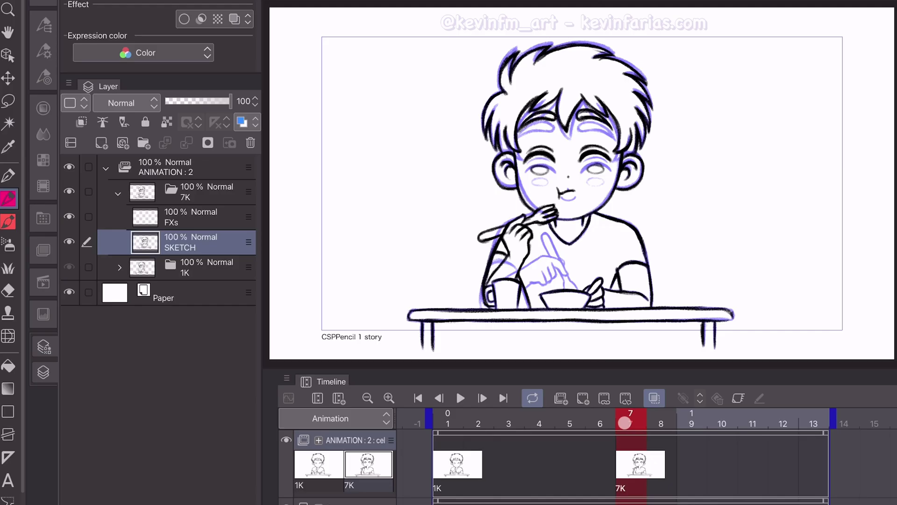
left_click(654, 398)
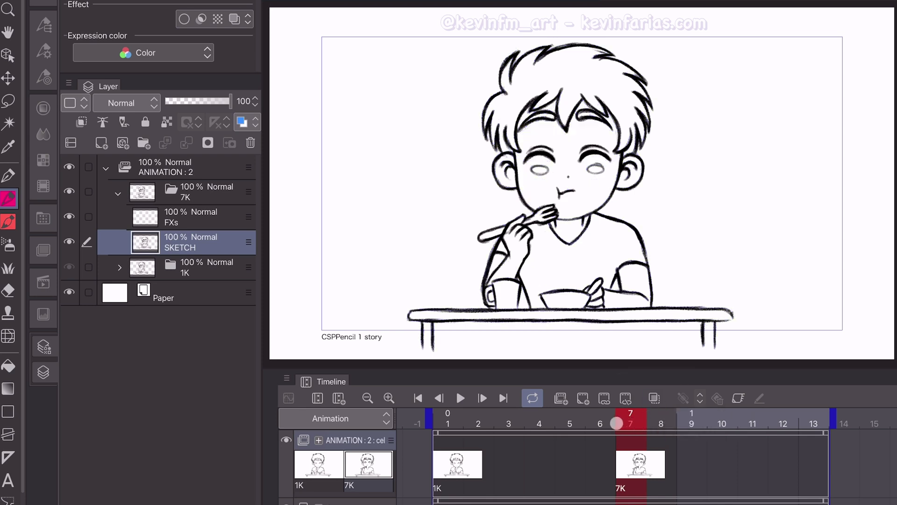
left_click_drag(614, 422, 629, 439)
- Collapse the 7K folder, add a new animation cel at frame 8 and rename it 8K
left_click(119, 193)
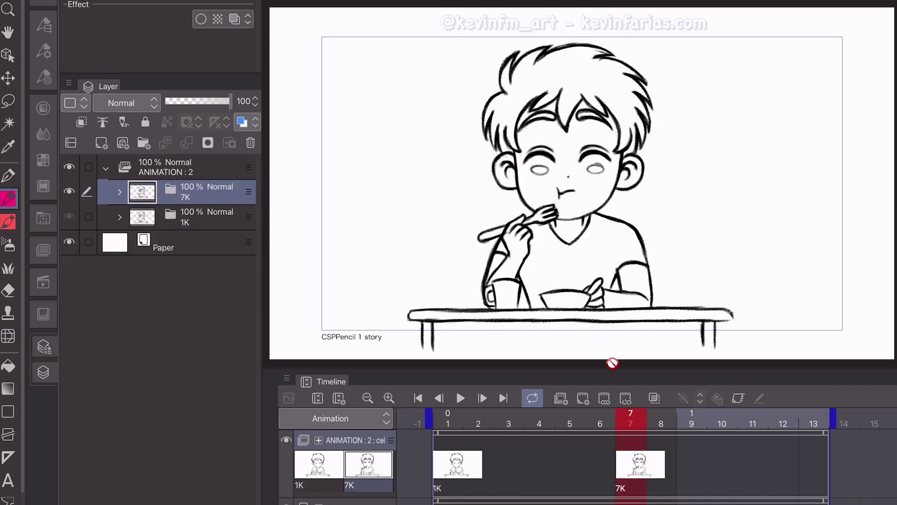
left_click_drag(631, 423, 658, 426)
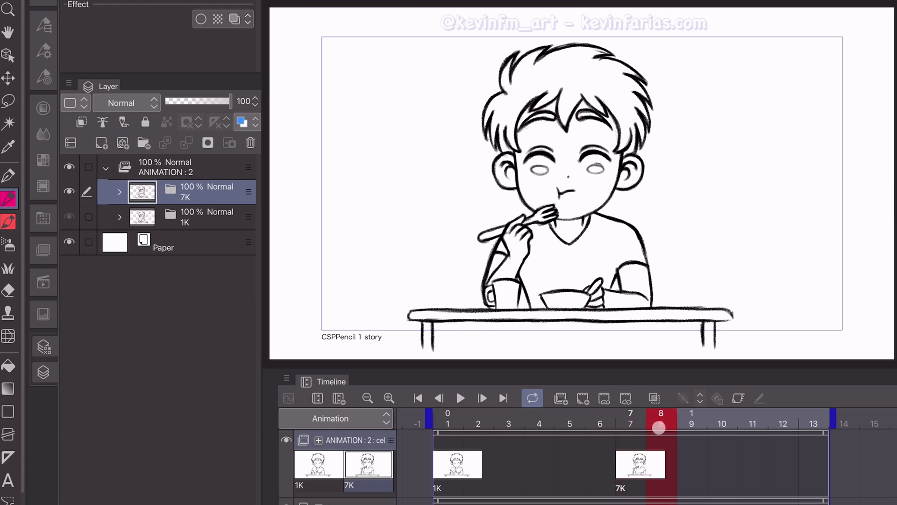
left_click(584, 399)
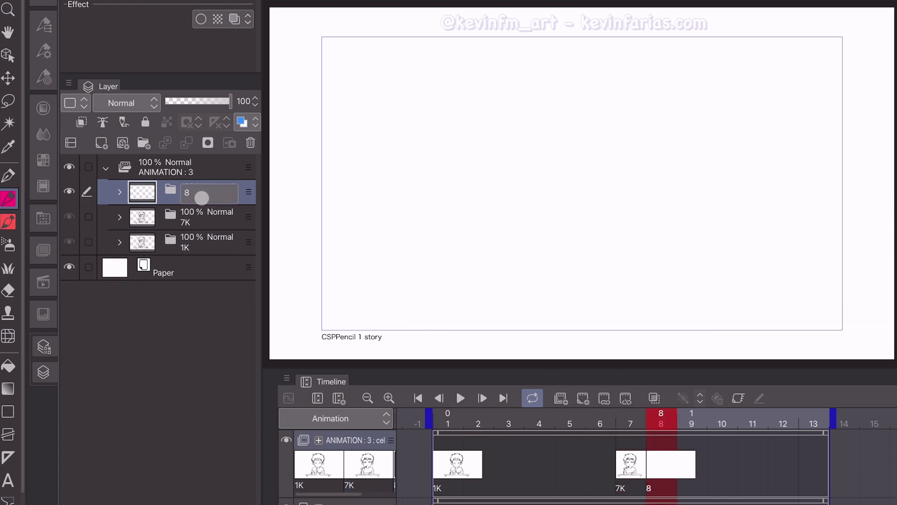
type("K")
key("Return")
- Draw the second chewing pose, with the mouth shifted, on the SKETCH layer of 8K using onion skin, and turn onion skin off
left_click(119, 191)
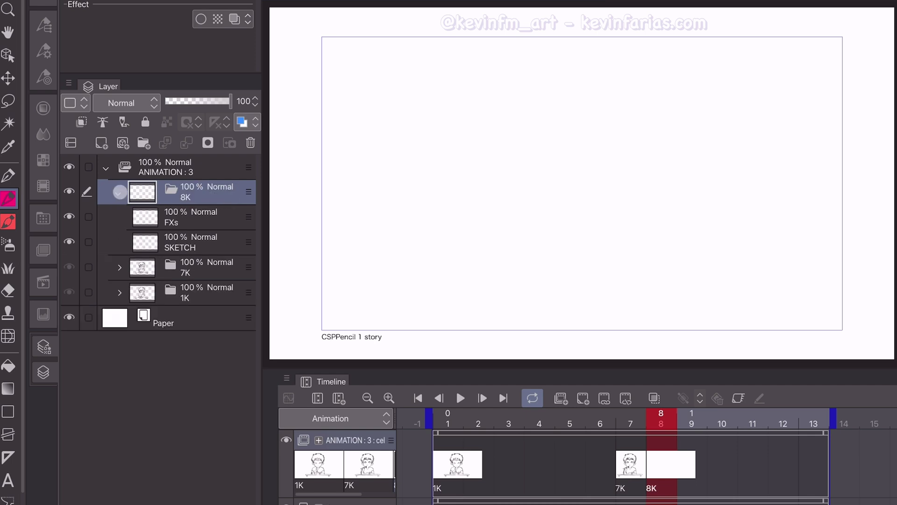
left_click(204, 244)
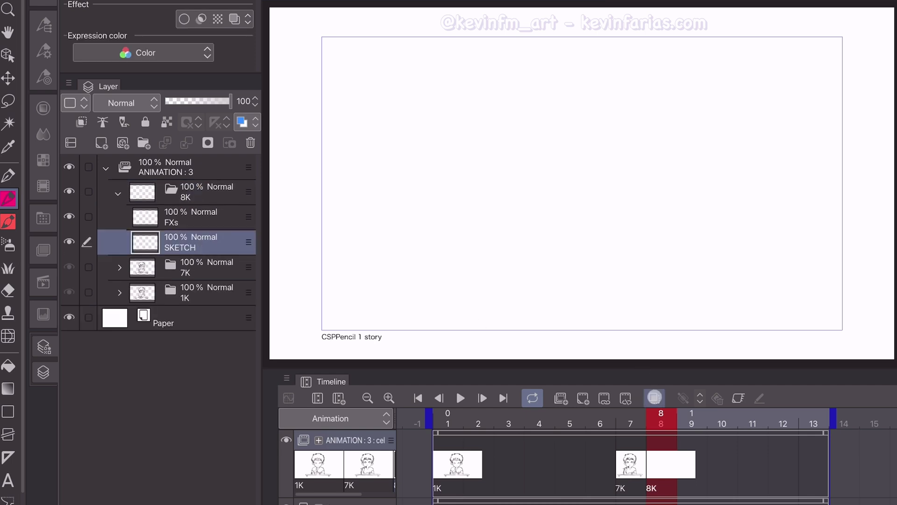
left_click(654, 398)
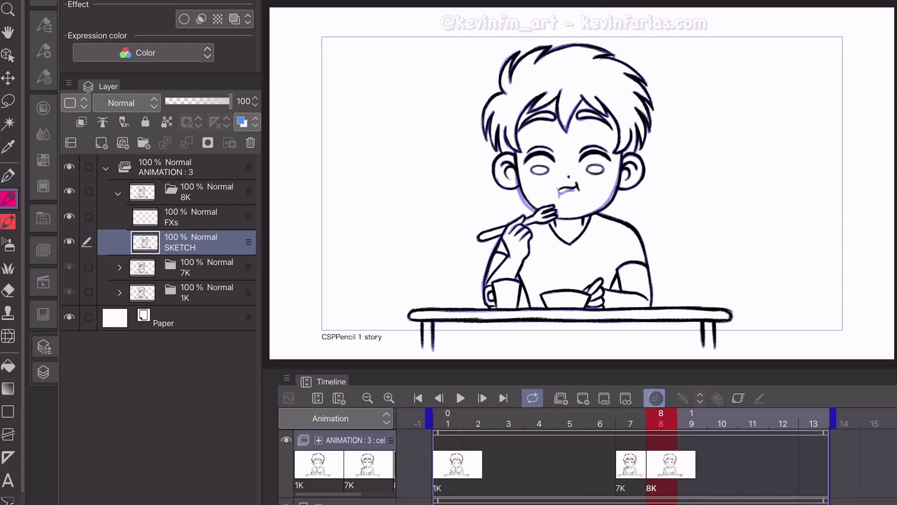
left_click(654, 398)
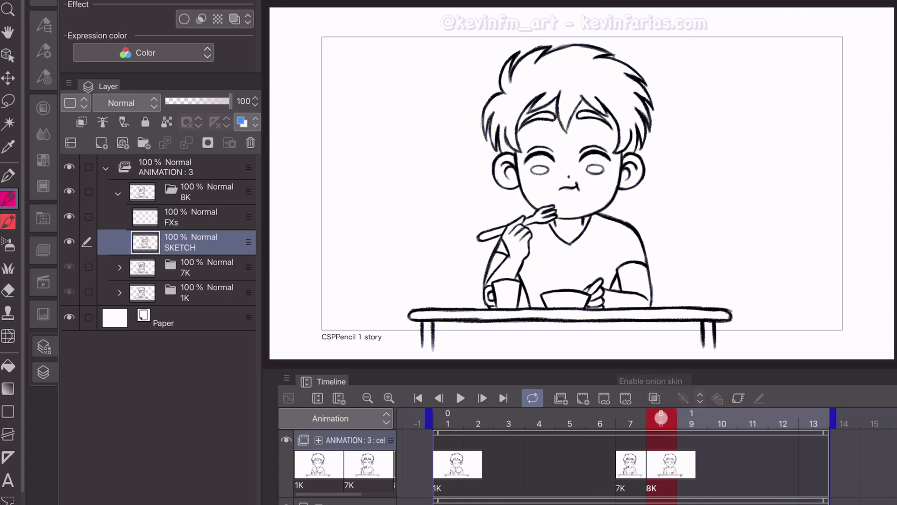
mouse_move(658, 421)
left_mouse_down()
mouse_move(625, 426)
mouse_move(631, 436)
mouse_move(654, 437)
left_mouse_up()
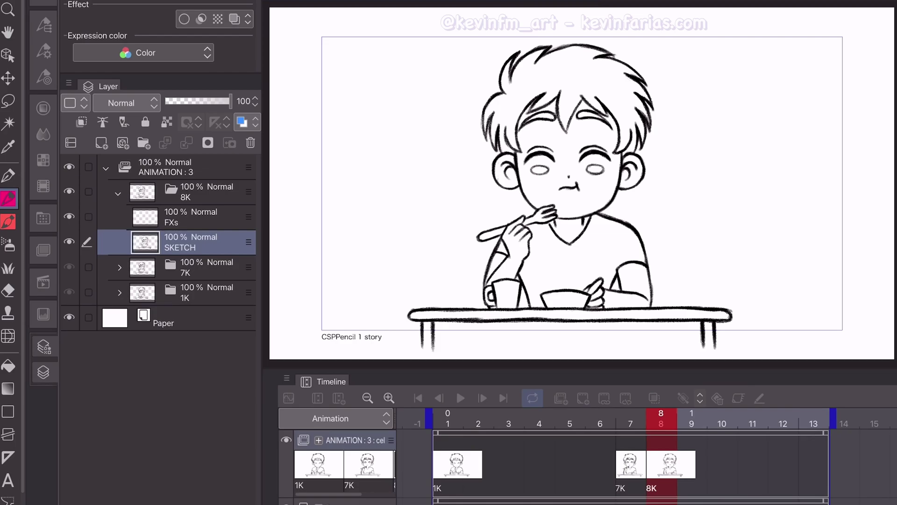
- Collapse the 8K folder, add a new animation cel at frame 5 and rename it 5B
left_click(118, 193)
left_click(198, 194)
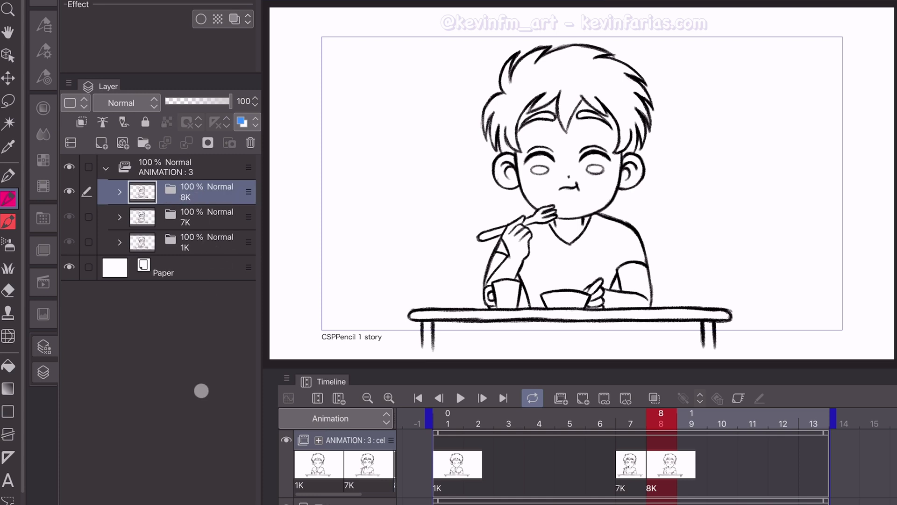
mouse_move(654, 418)
left_mouse_down()
mouse_move(575, 426)
mouse_move(571, 438)
left_mouse_up()
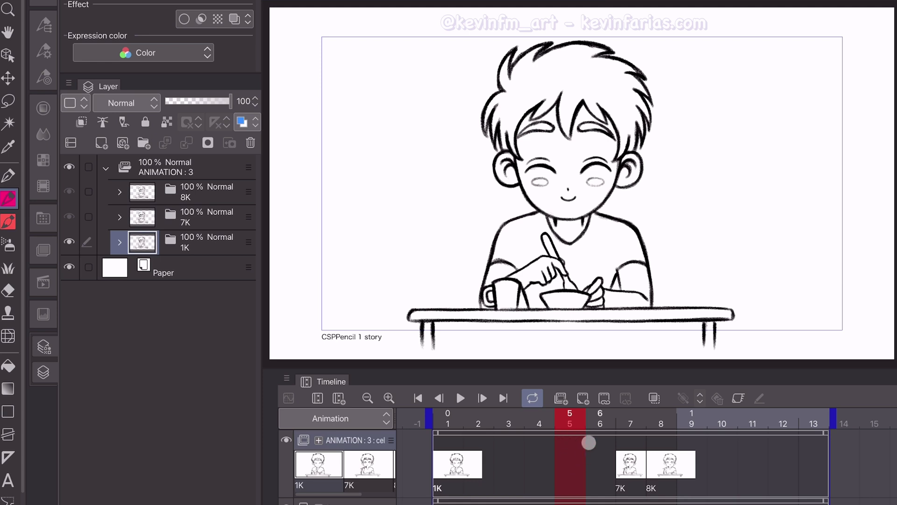
left_click(584, 399)
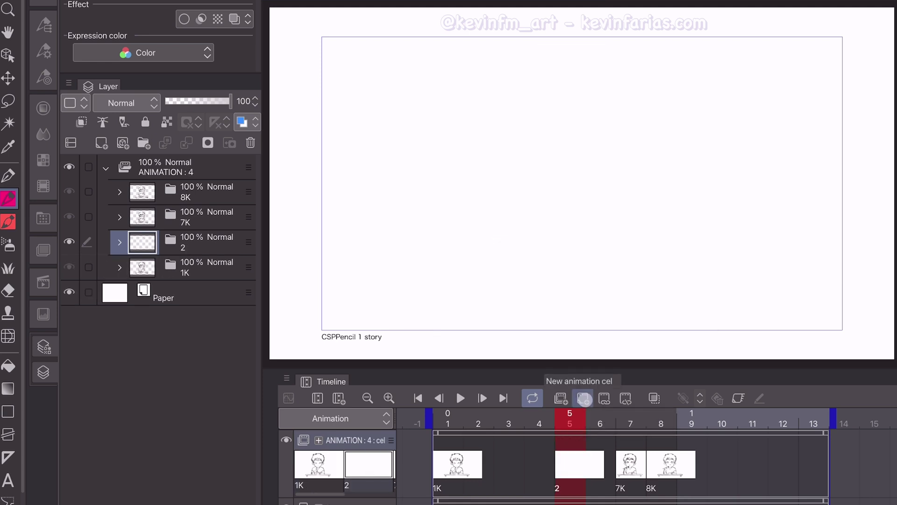
double_click(206, 243)
type("5B")
key("Return")
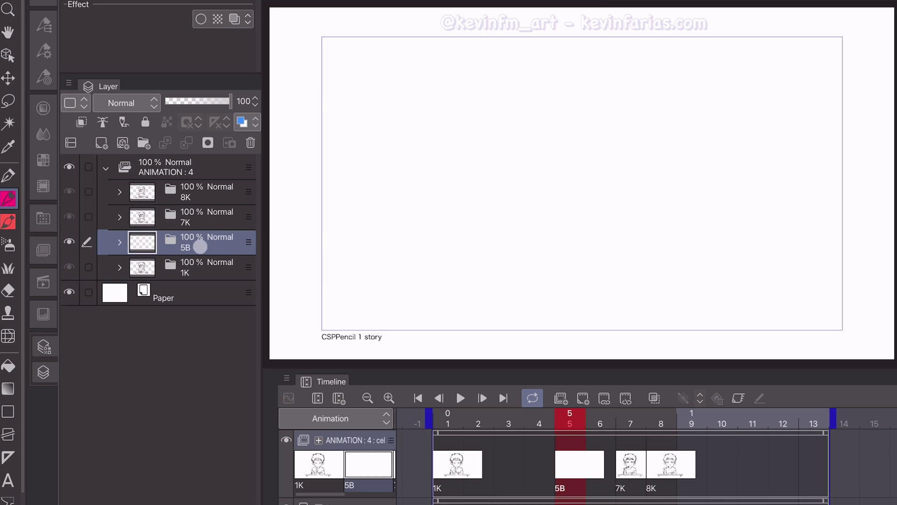
- With onion skin on, draw the boy's hair, face, wide-open mouth and raised arm outline on the SKETCH layer of 5B
left_click(119, 242)
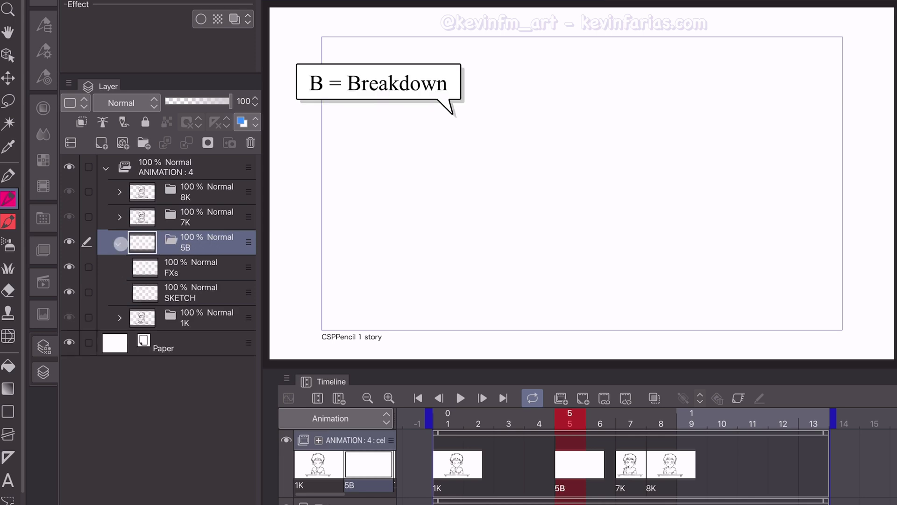
left_click(219, 293)
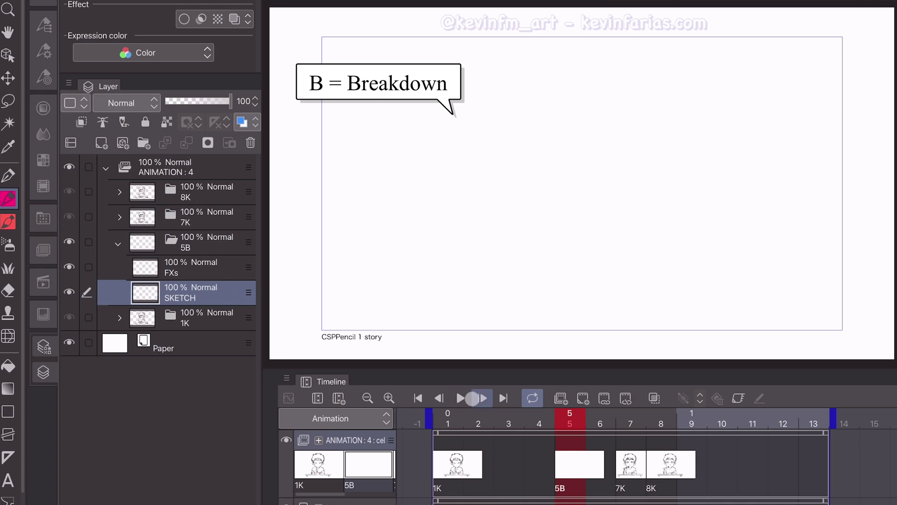
left_click(655, 397)
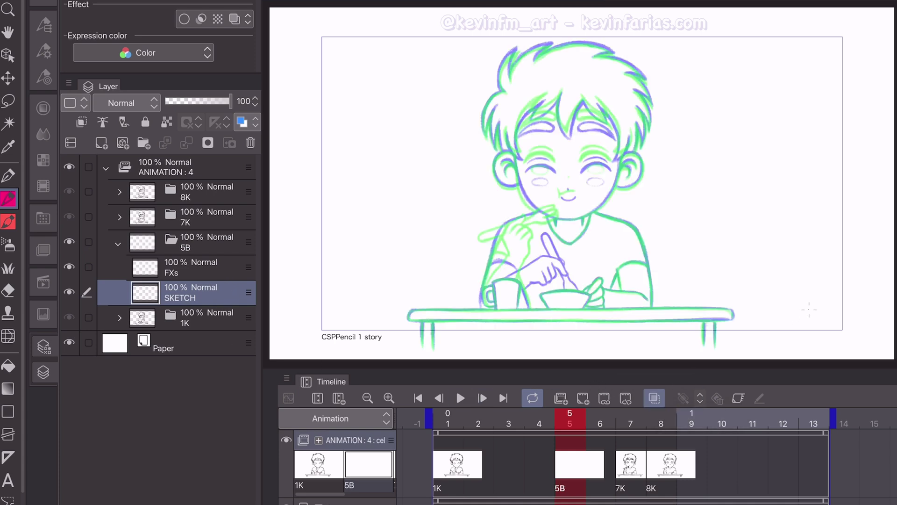
mouse_move(525, 159)
left_mouse_down()
mouse_move(609, 160)
mouse_move(552, 218)
left_mouse_up()
left_click_drag(618, 159, 594, 215)
left_click_drag(567, 183, 566, 183)
mouse_move(355, 182)
left_mouse_down()
mouse_move(411, 150)
mouse_move(518, 210)
mouse_move(532, 262)
left_mouse_up()
left_click_drag(384, 70, 547, 140)
left_click_drag(327, 336, 287, 411)
left_click_drag(383, 304, 346, 388)
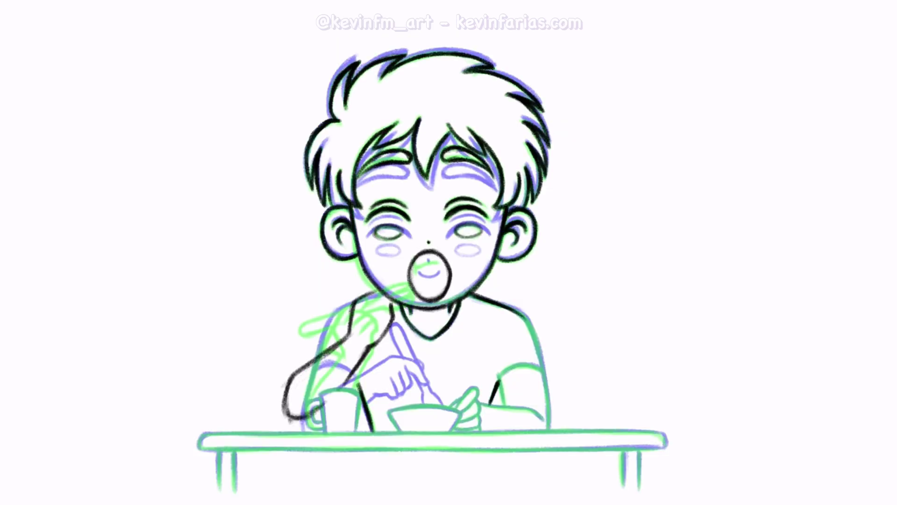
- Complete the 5B pose with the fork at the mouth, body, cup, bowl and table, and turn onion skin off
left_click_drag(355, 290, 420, 261)
mouse_move(317, 327)
left_mouse_down()
mouse_move(383, 285)
mouse_move(290, 407)
left_mouse_up()
left_click_drag(523, 313, 549, 427)
left_click_drag(313, 392, 355, 432)
left_click_drag(390, 409, 479, 412)
left_click_drag(455, 430, 542, 392)
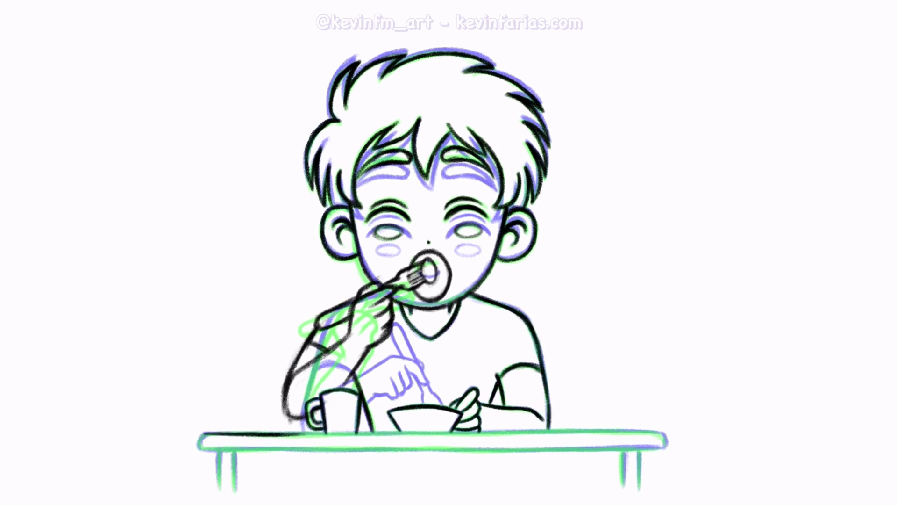
left_click_drag(201, 432, 666, 434)
left_click_drag(220, 448, 231, 491)
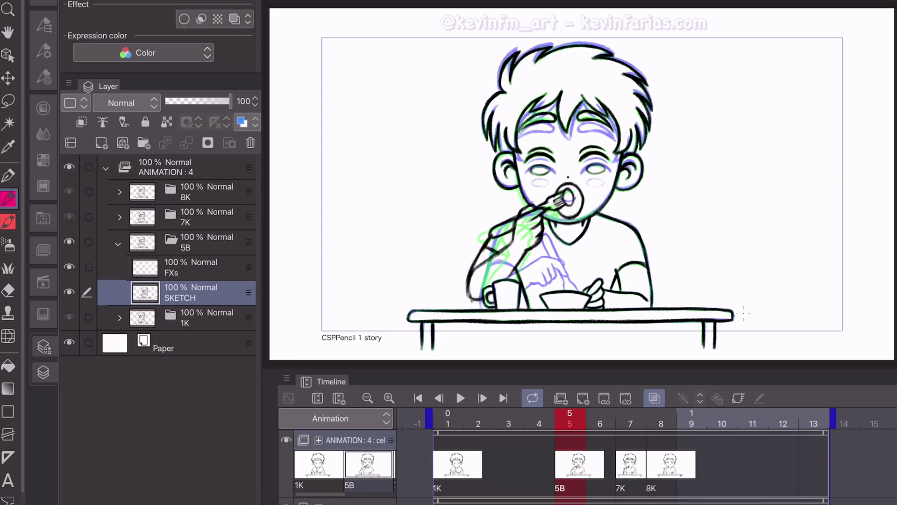
left_click(654, 397)
- Play the animation to review the motion with the 5B breakdown, and return to frame 5
left_click_drag(558, 422, 576, 448)
left_click(460, 397)
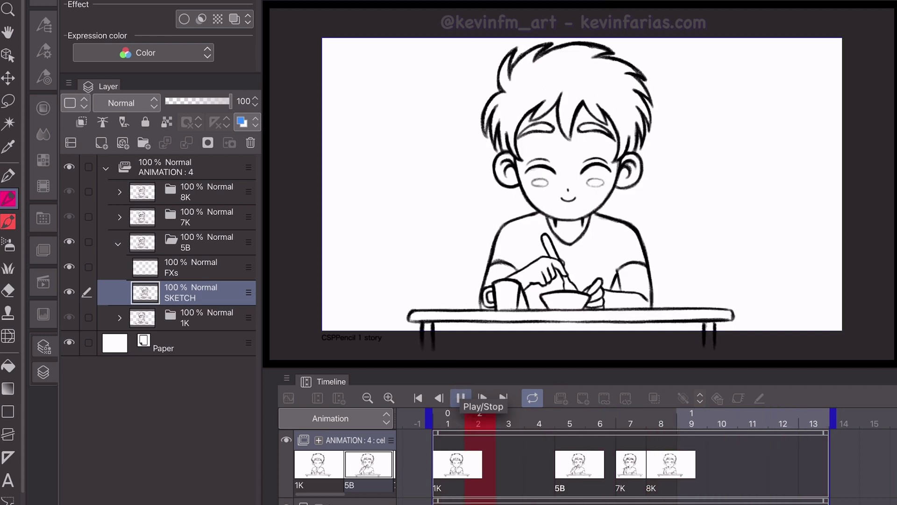
left_click(461, 398)
left_click(576, 429)
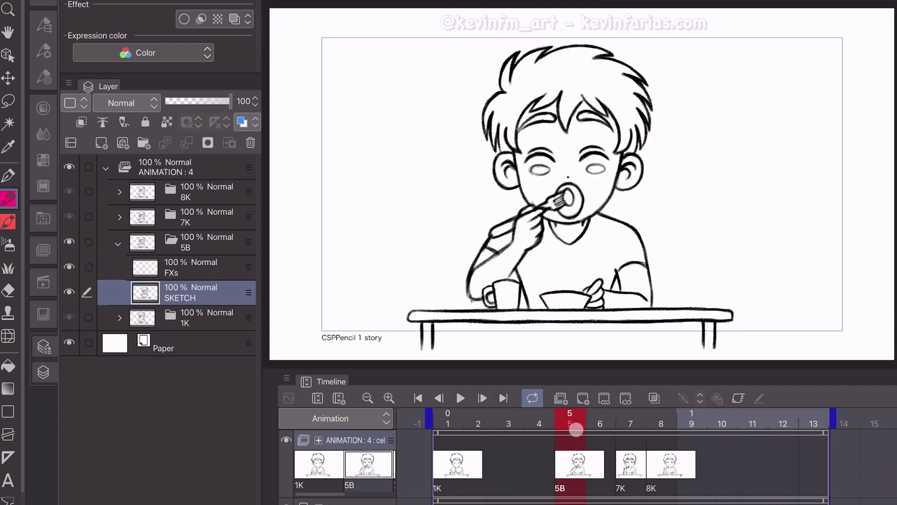
- Collapse the 5B folder, add a new animation cel at frame 3 and rename it 3B
left_click(120, 243)
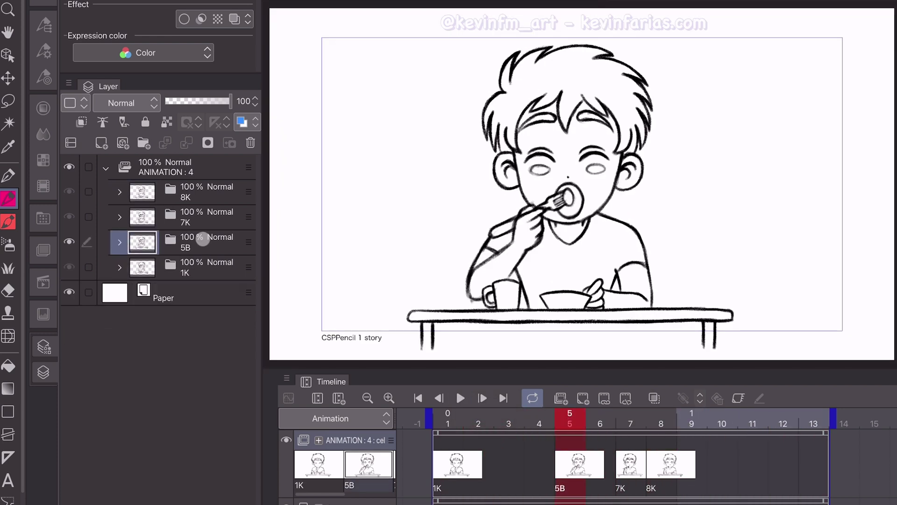
left_click(203, 238)
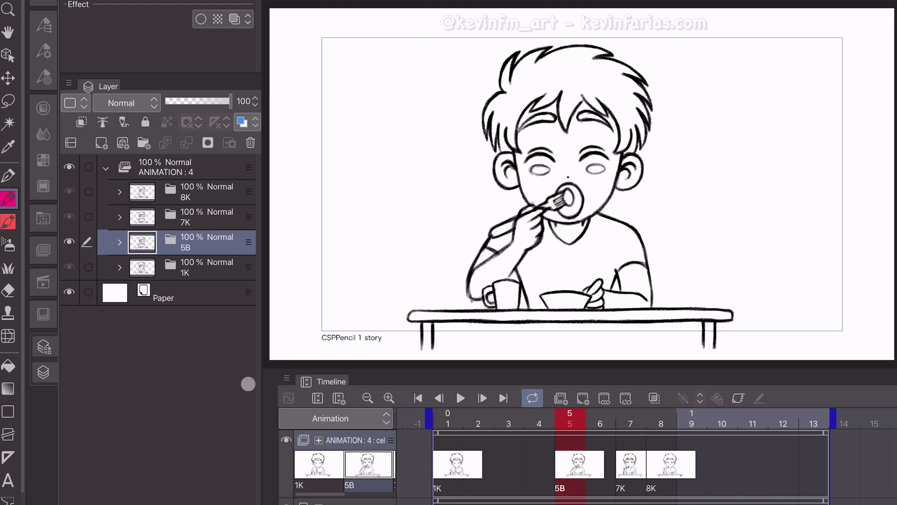
left_click_drag(567, 416, 514, 420)
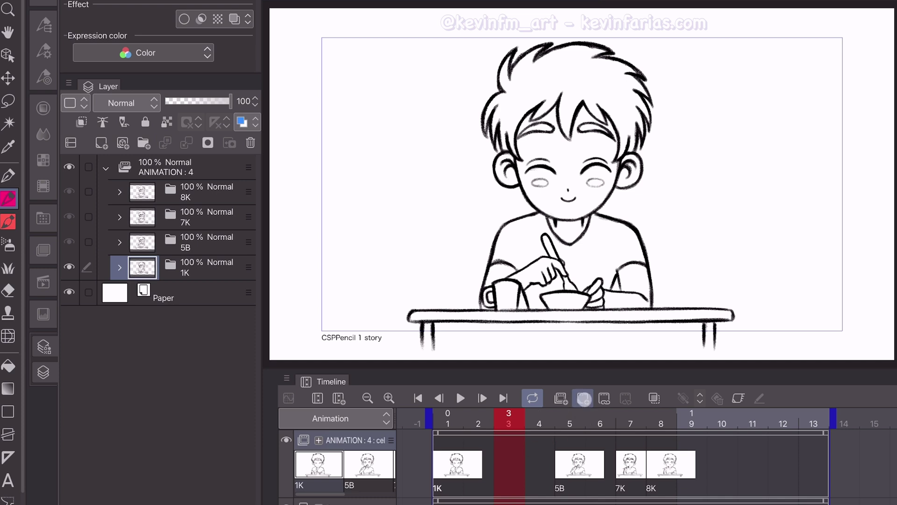
left_click(583, 398)
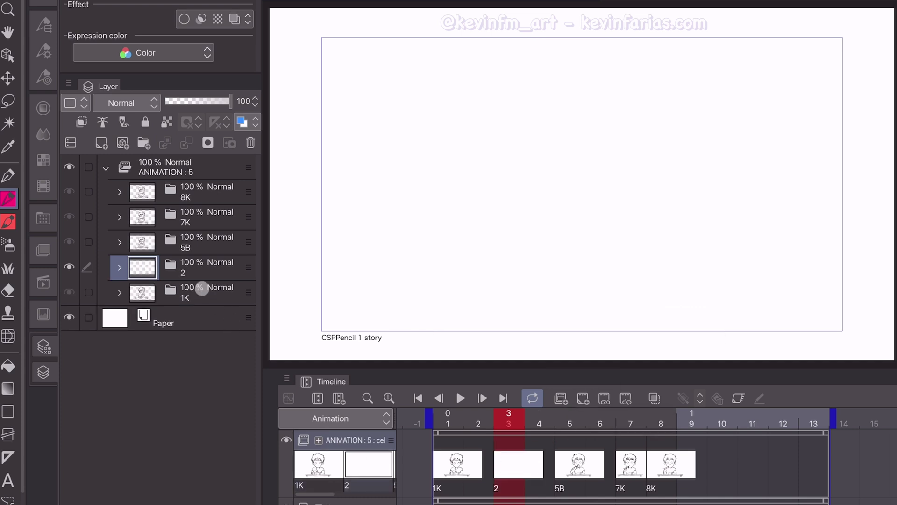
double_click(191, 275)
key("Return")
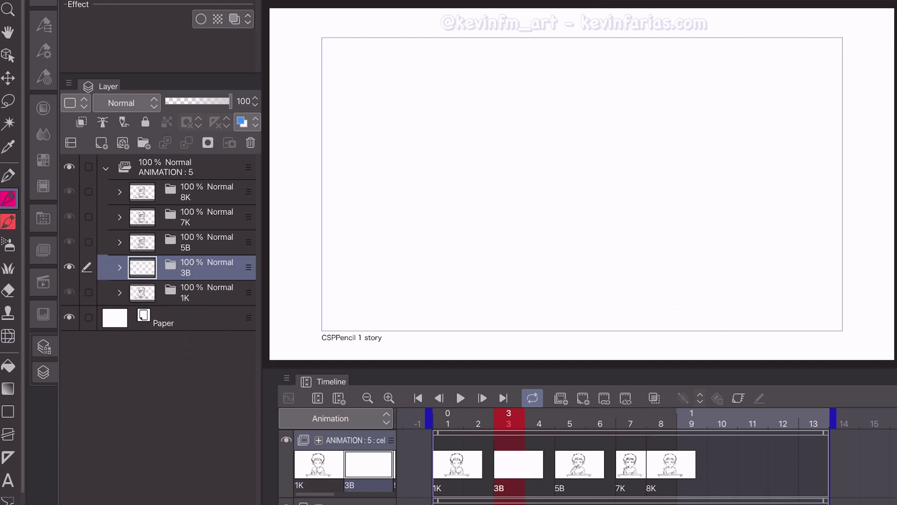
- Draw the open-mouth pose lifting food from the bowl on the SKETCH layer of 3B using onion skin, and collapse the folder
left_click(120, 267)
left_click(189, 317)
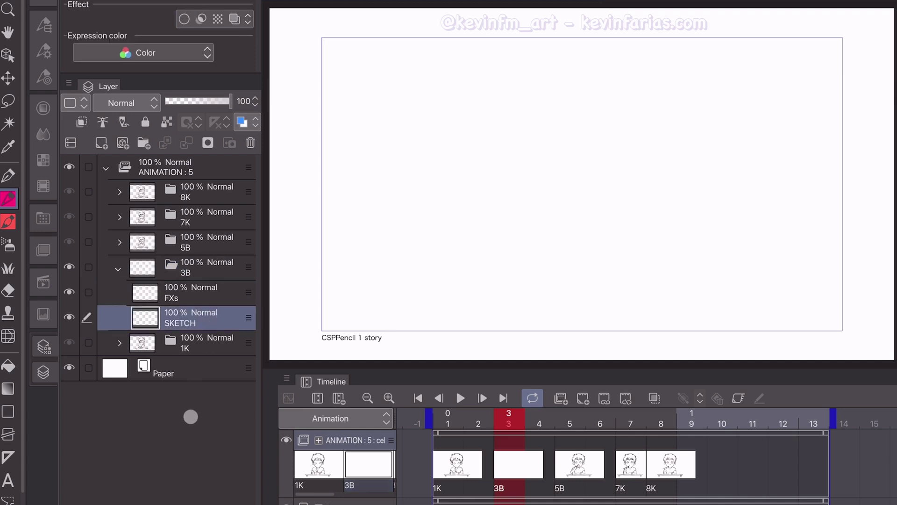
left_click(654, 398)
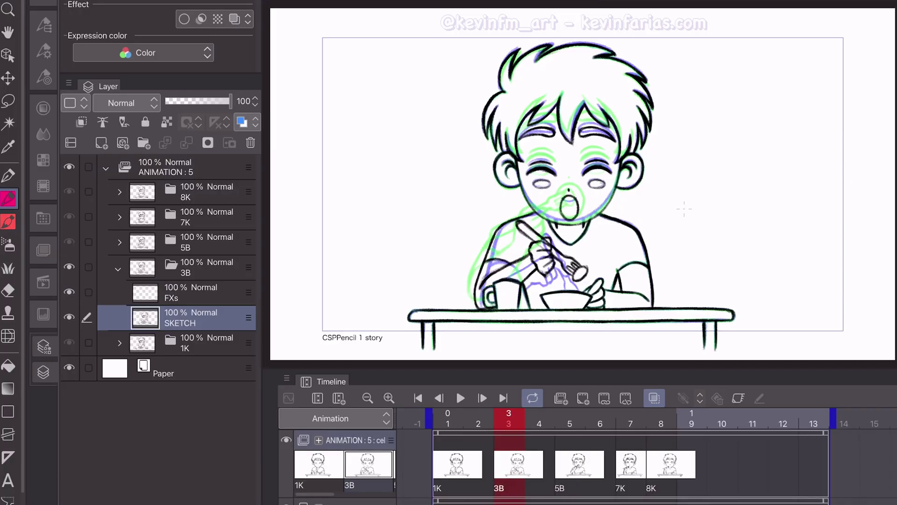
left_click(118, 269)
left_click(211, 273)
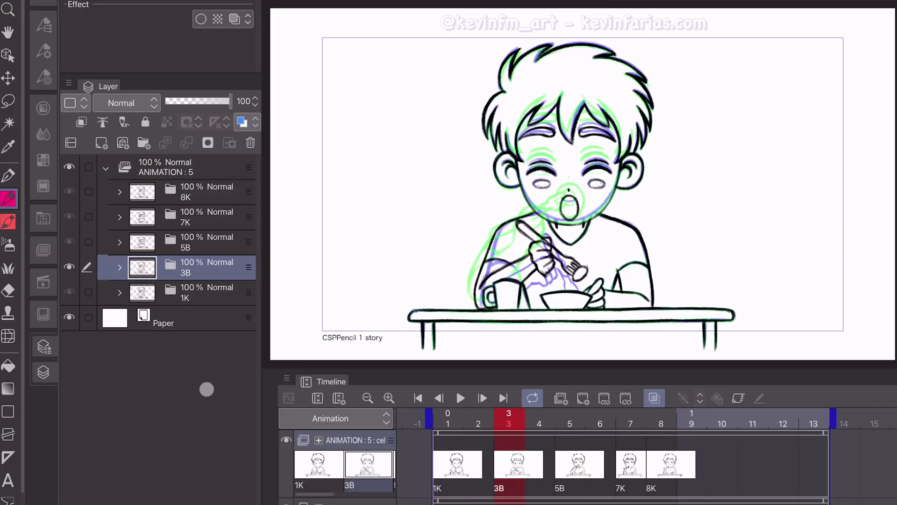
left_click(654, 398)
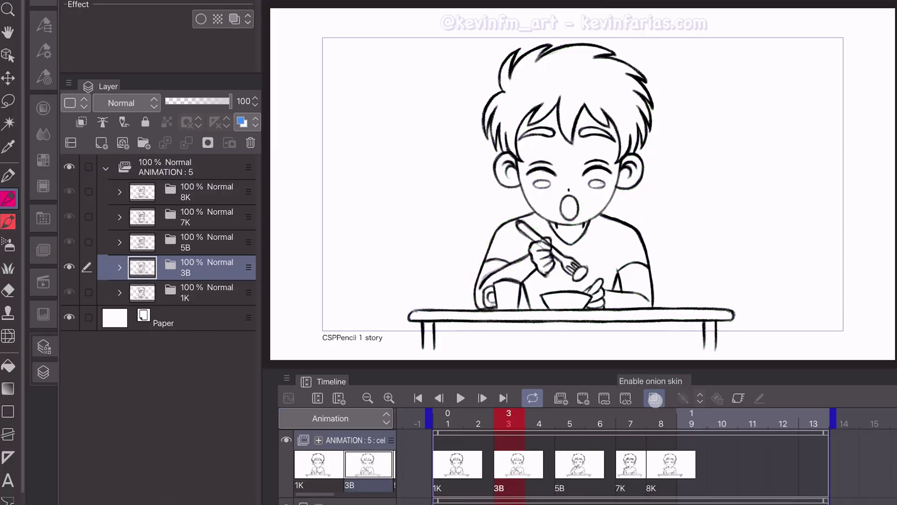
- Assign the existing cel 7K to frame 9 to repeat the first chewing pose
left_click(530, 438)
left_click(509, 437)
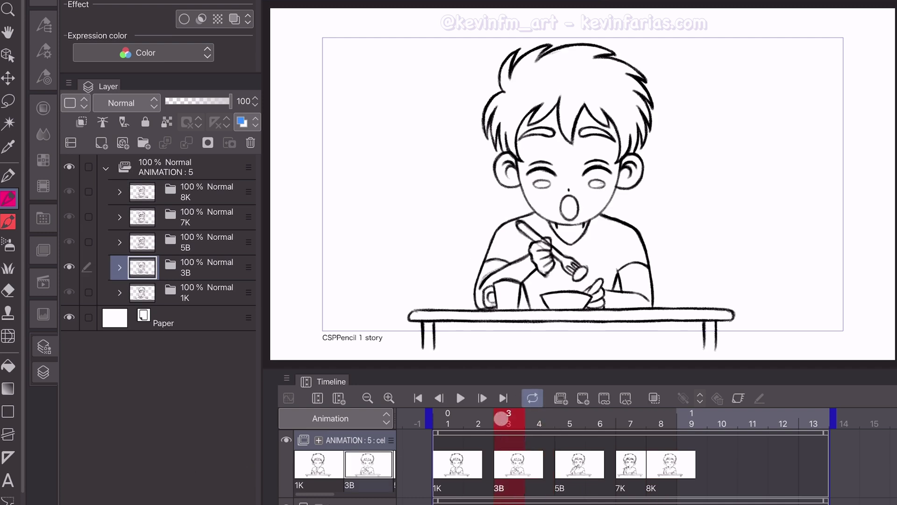
left_click_drag(501, 418, 691, 421)
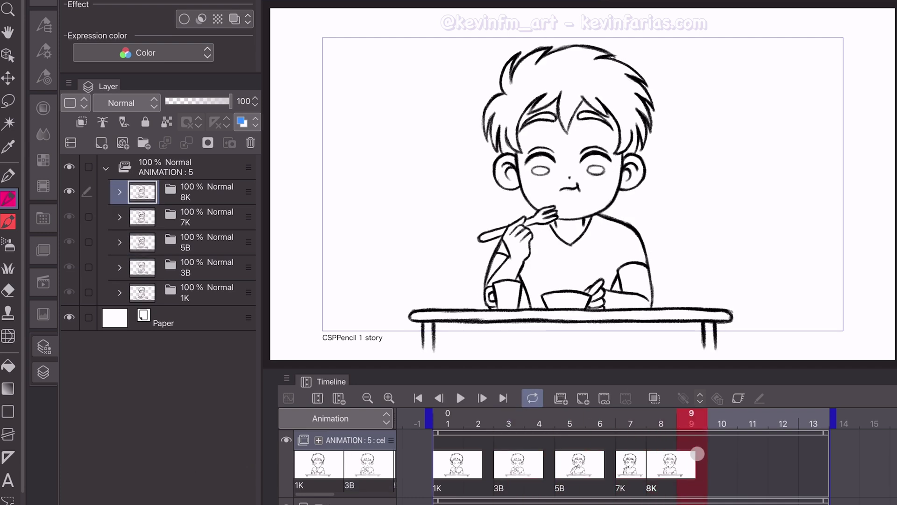
left_click(604, 398)
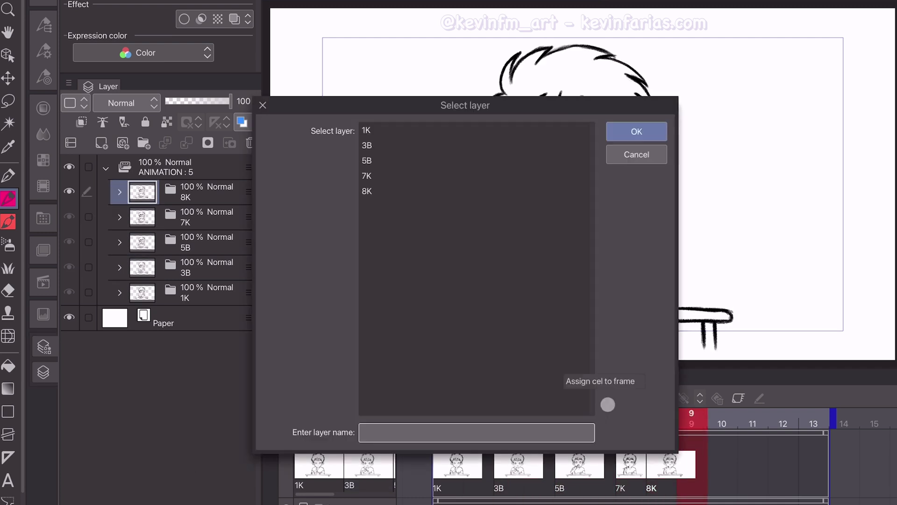
left_click(408, 177)
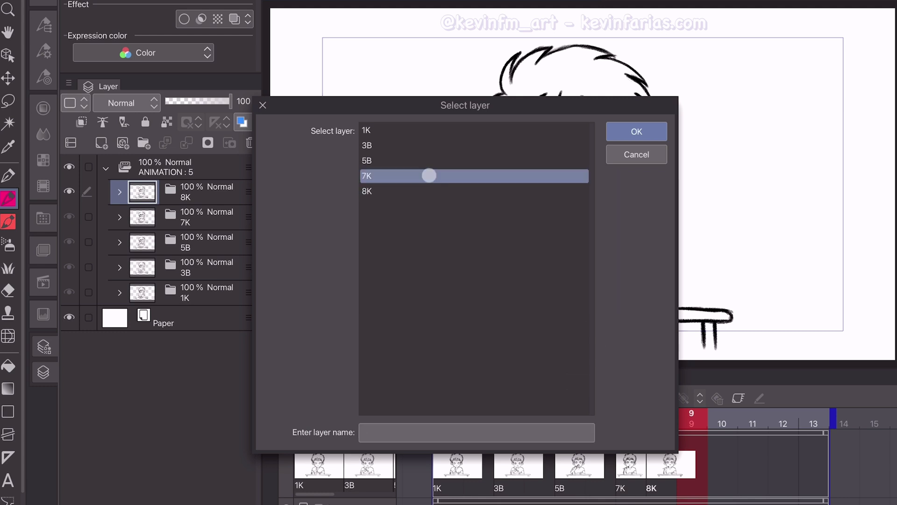
left_click(662, 132)
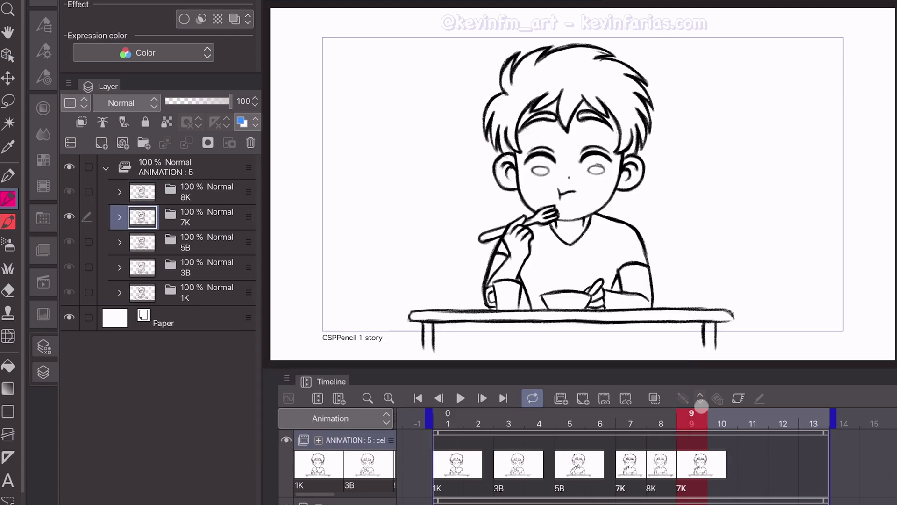
- Assign the existing cel 8K to frame 10 and play the animation
left_click_drag(696, 414, 715, 415)
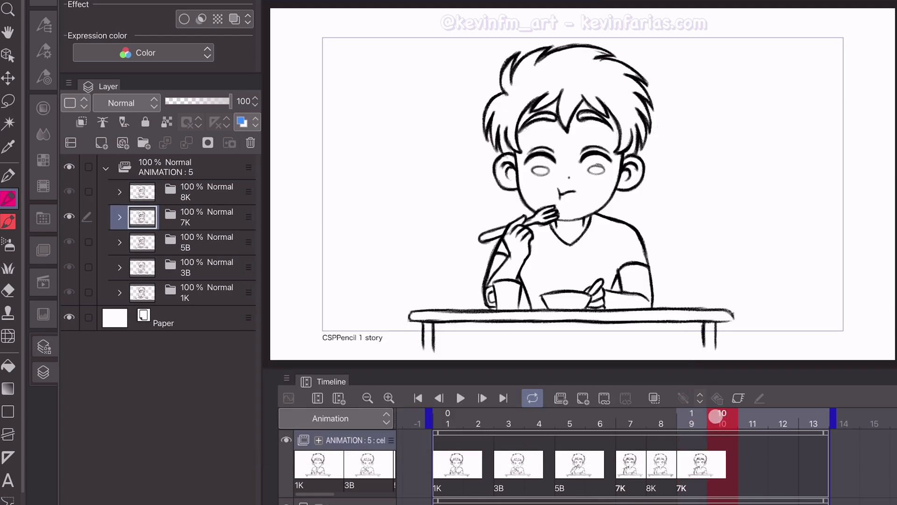
left_click(604, 398)
left_click(461, 192)
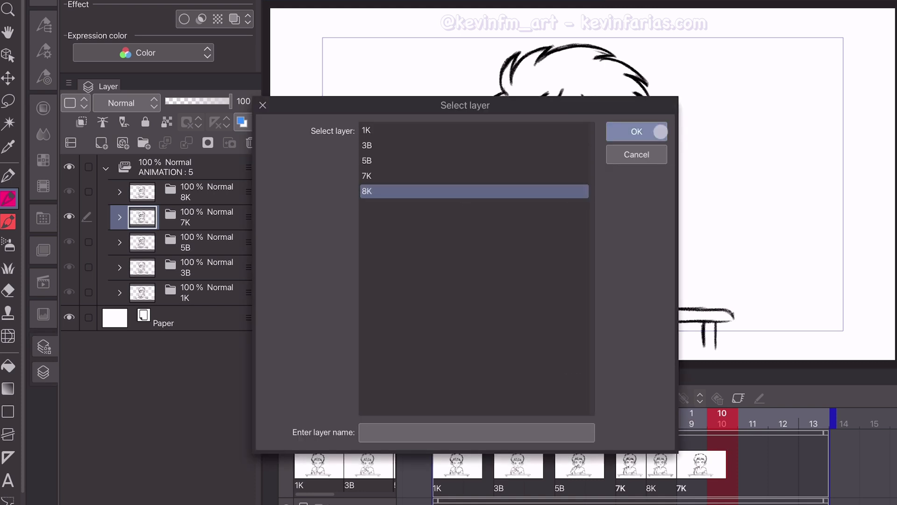
left_click(659, 132)
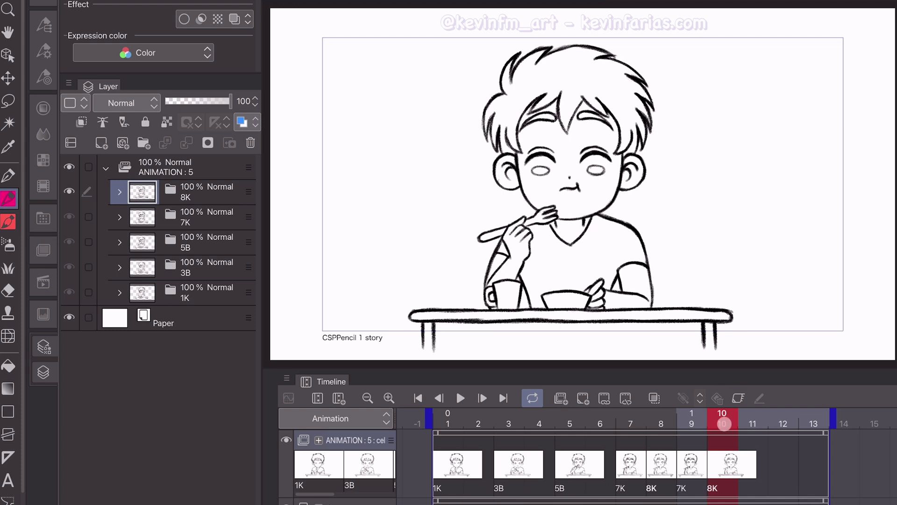
left_click(460, 398)
- Add a new animation cel at frame 6 and rename it 6I
left_click_drag(713, 419, 611, 430)
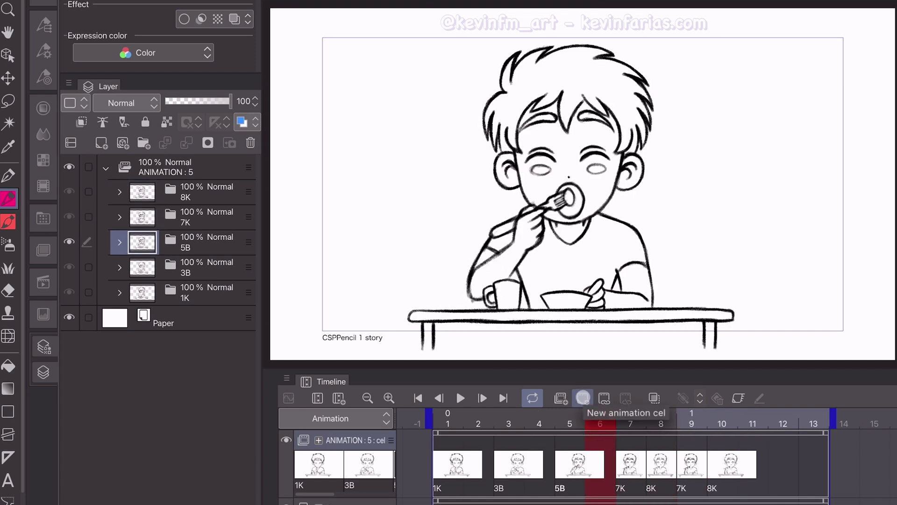
left_click(582, 398)
double_click(194, 243)
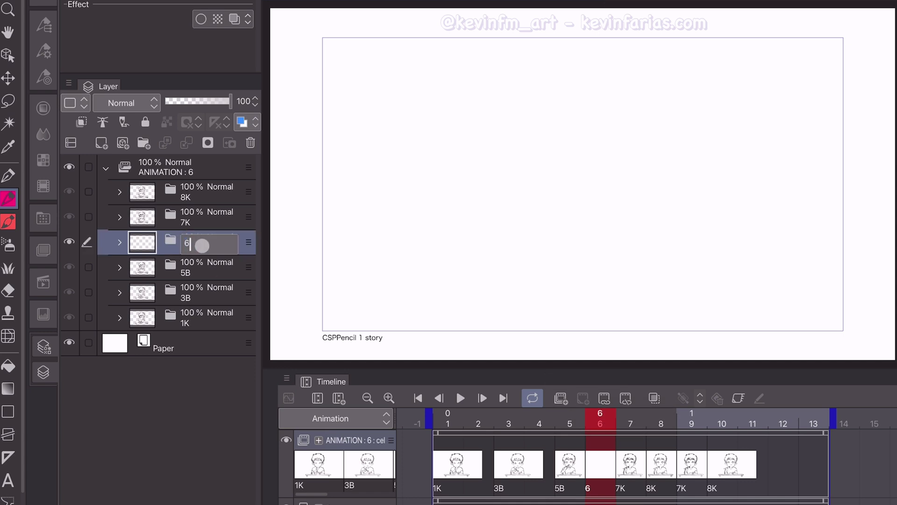
type("I")
left_click(219, 246)
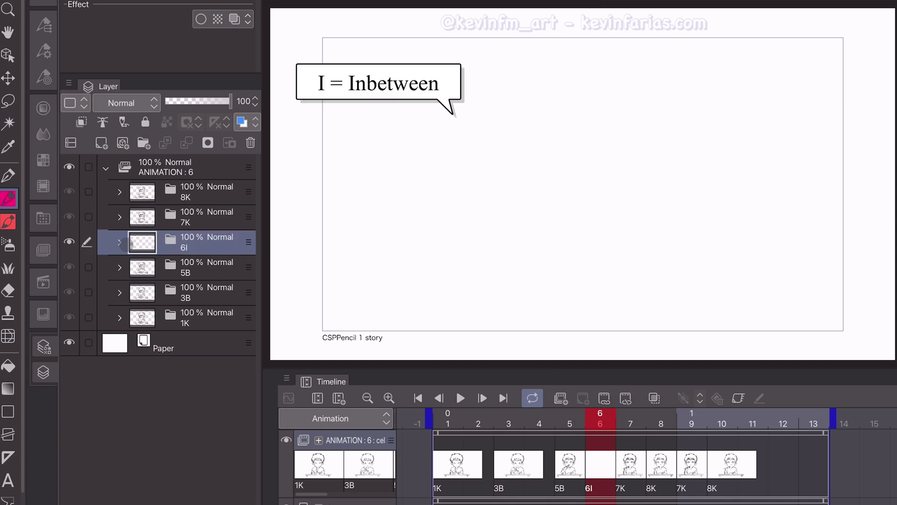
- Draw the inbetween with the fork leaving the closed mouth on the SKETCH layer of 6I using onion skin, and collapse the folder
left_click(120, 242)
left_click(197, 292)
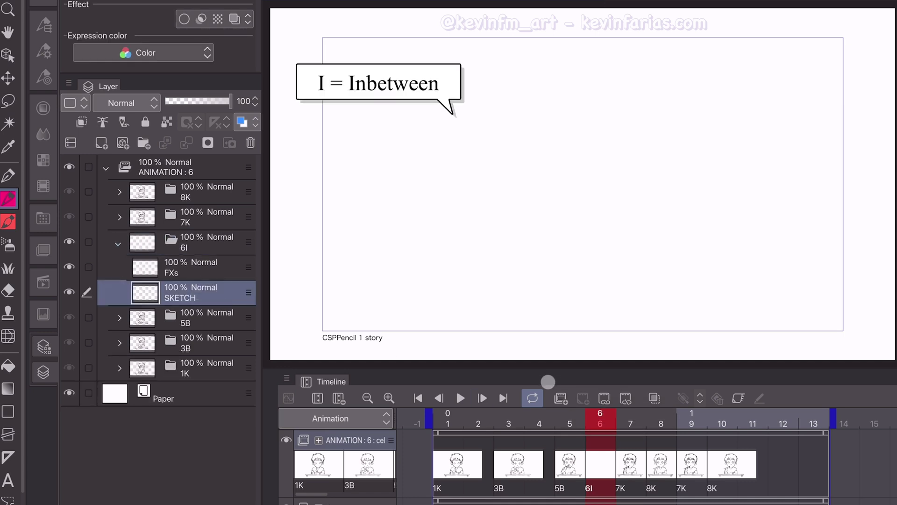
left_click(654, 399)
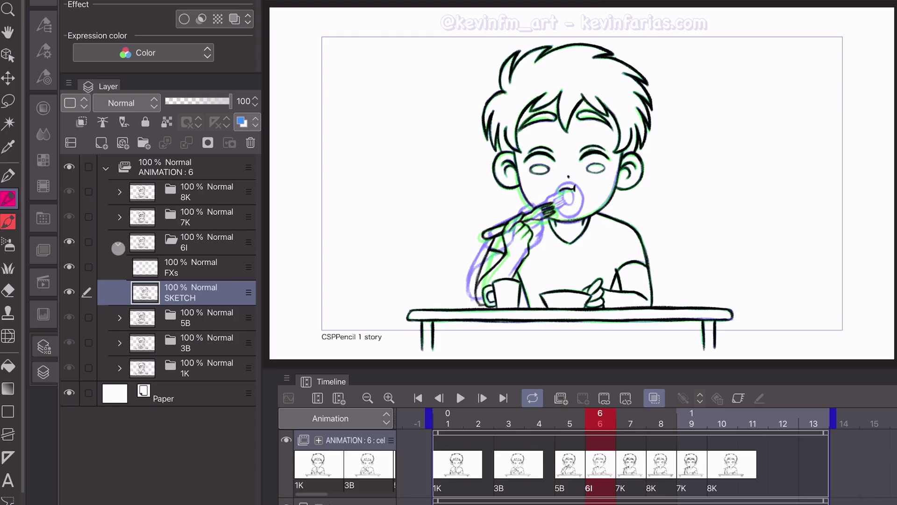
left_click(119, 242)
left_click(216, 238)
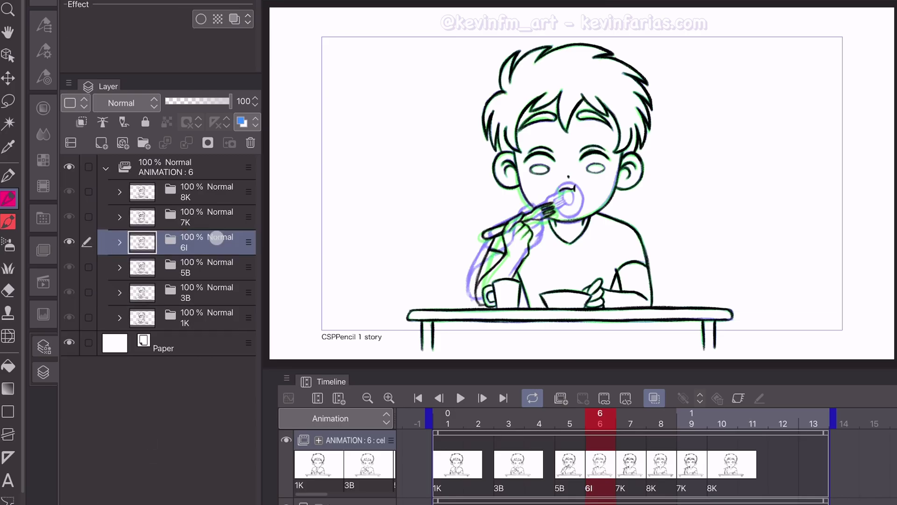
left_click(654, 398)
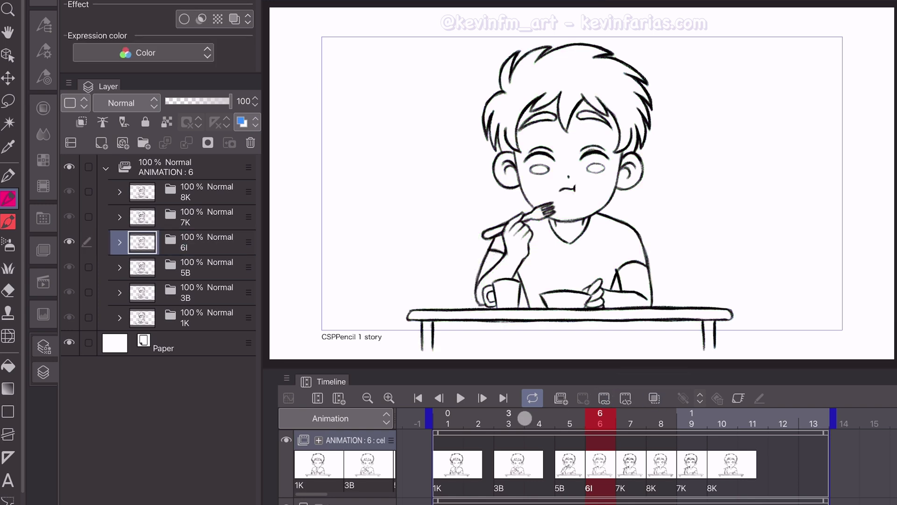
- Add a new animation cel at frame 4 and rename it 4I
left_click_drag(593, 415, 546, 423)
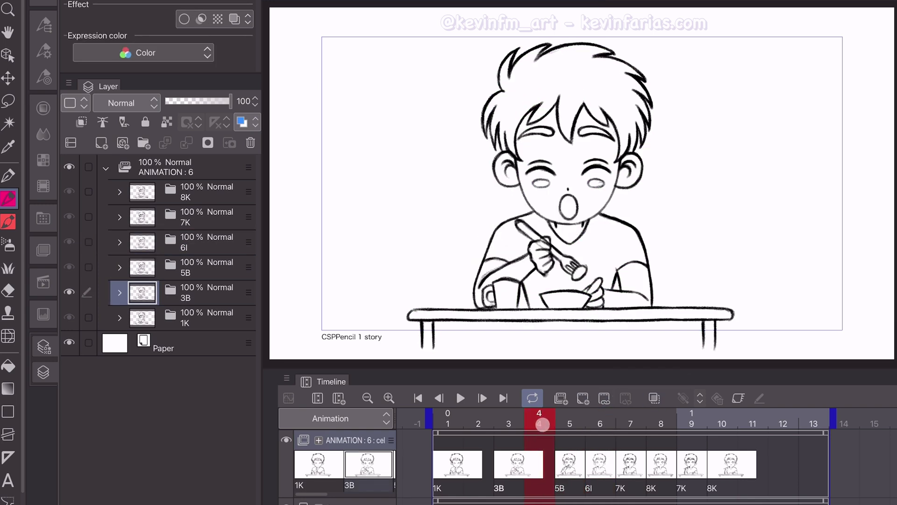
left_click(583, 398)
double_click(195, 297)
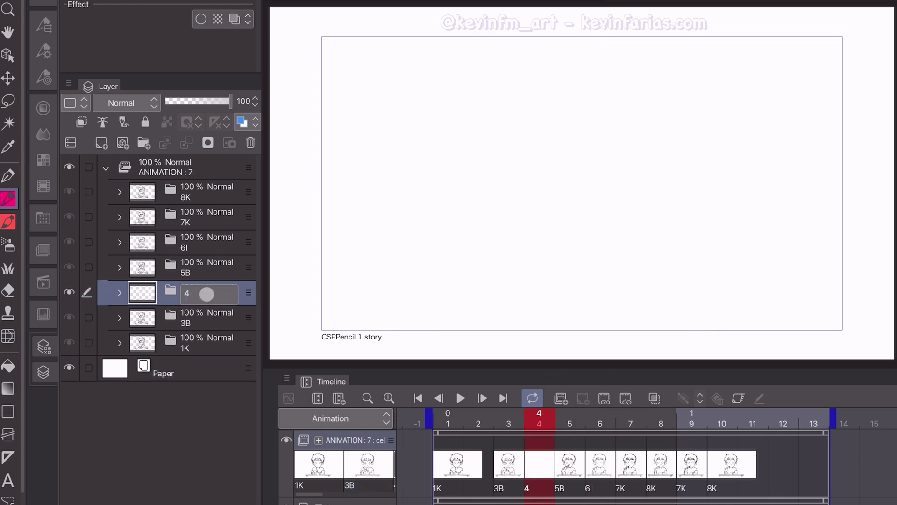
type("I")
key("Return")
- On the SKETCH layer of cel 4I, draw the raised arm, the fork with food, the open mouth and the closed eyes using onion skin
left_click(120, 292)
left_click(200, 344)
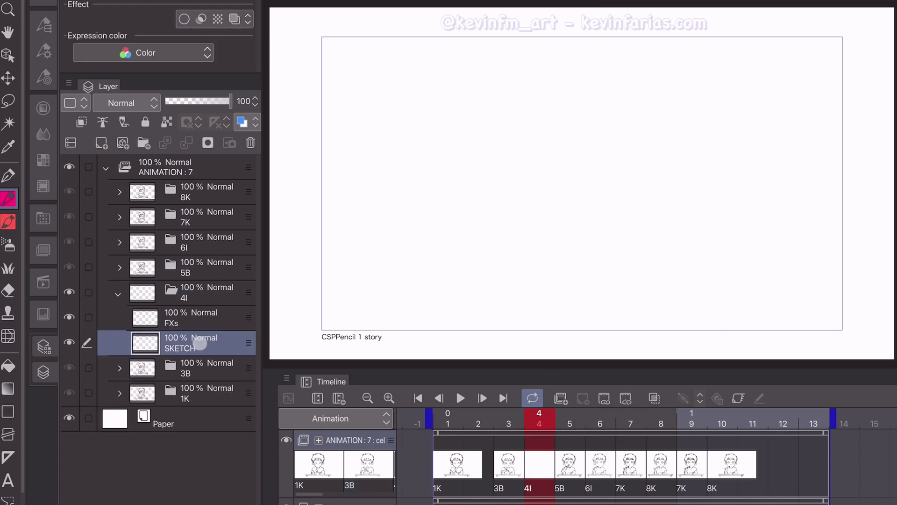
left_click(655, 397)
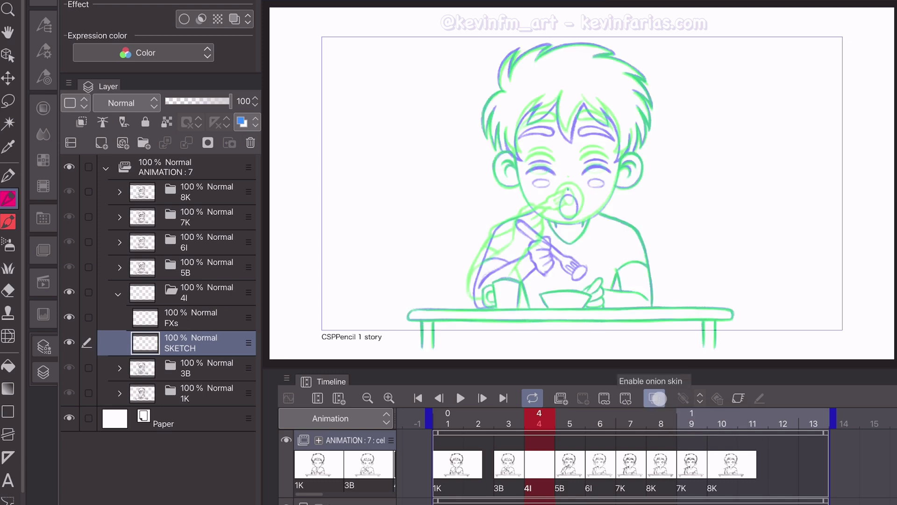
mouse_move(497, 230)
left_mouse_down()
mouse_move(473, 298)
mouse_move(575, 216)
mouse_move(572, 207)
left_mouse_up()
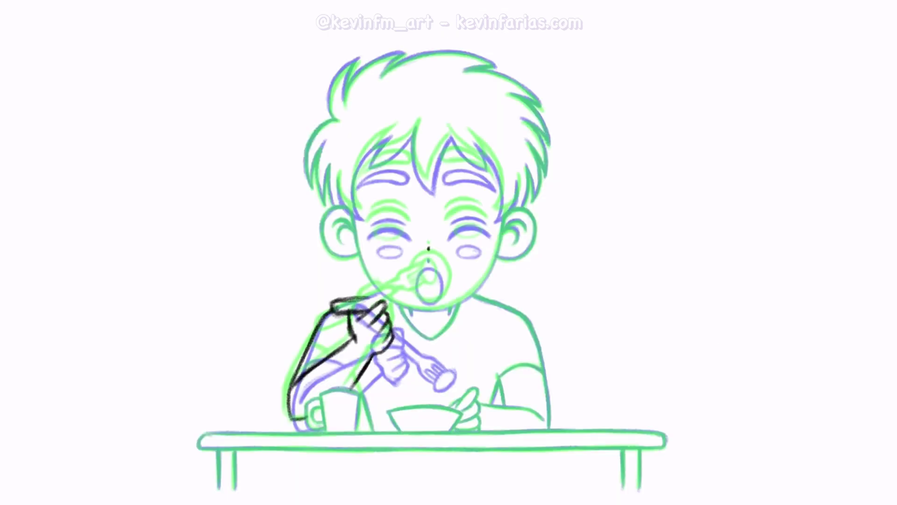
left_click_drag(369, 229, 411, 223)
left_click_drag(356, 183, 413, 163)
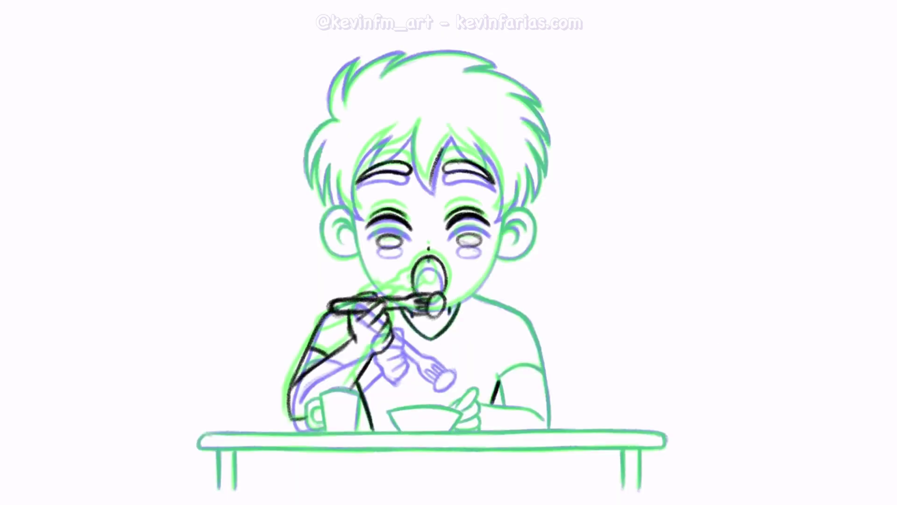
- Complete the 4I drawing with the hair, head, ears, shirt, other arm, cup, bowl and table, and turn onion skin off
left_click_drag(411, 127, 491, 186)
mouse_move(355, 215)
left_mouse_down()
mouse_move(388, 297)
mouse_move(336, 246)
left_mouse_up()
mouse_move(339, 205)
left_mouse_down()
mouse_move(308, 100)
mouse_move(495, 61)
left_mouse_up()
left_click_drag(514, 96, 547, 206)
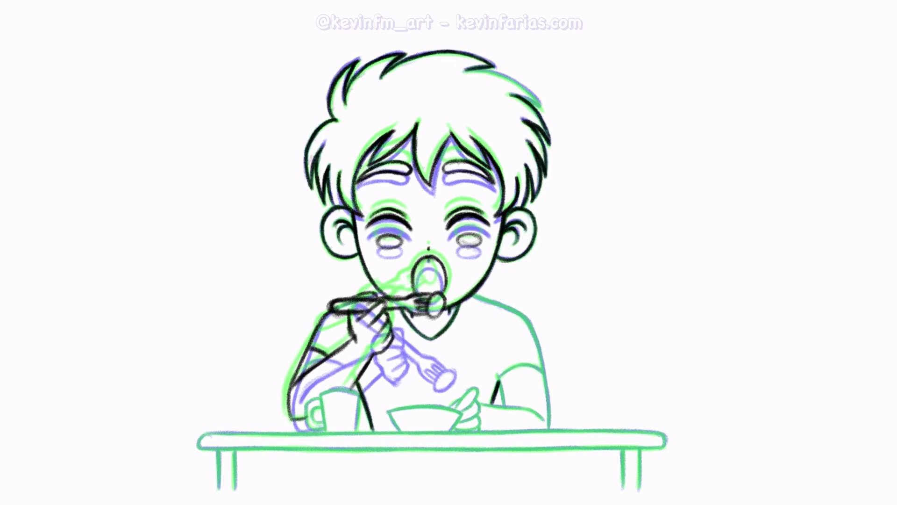
left_click_drag(472, 294, 547, 427)
left_click_drag(448, 420, 542, 411)
left_click_drag(306, 392, 462, 430)
left_click_drag(199, 435, 666, 448)
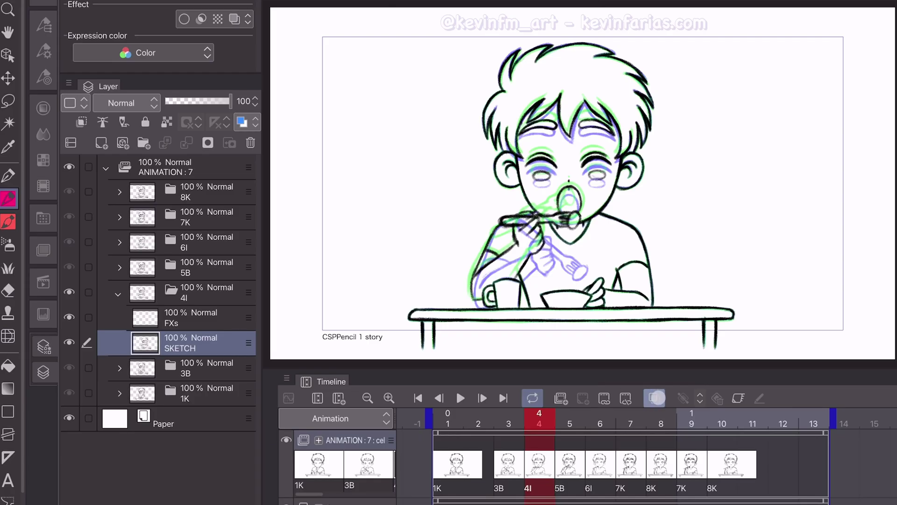
left_click(655, 398)
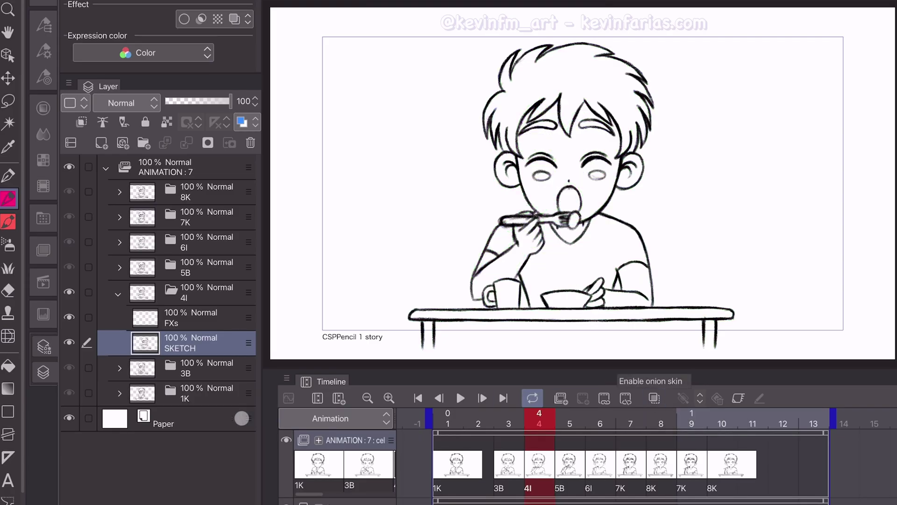
left_click(119, 294)
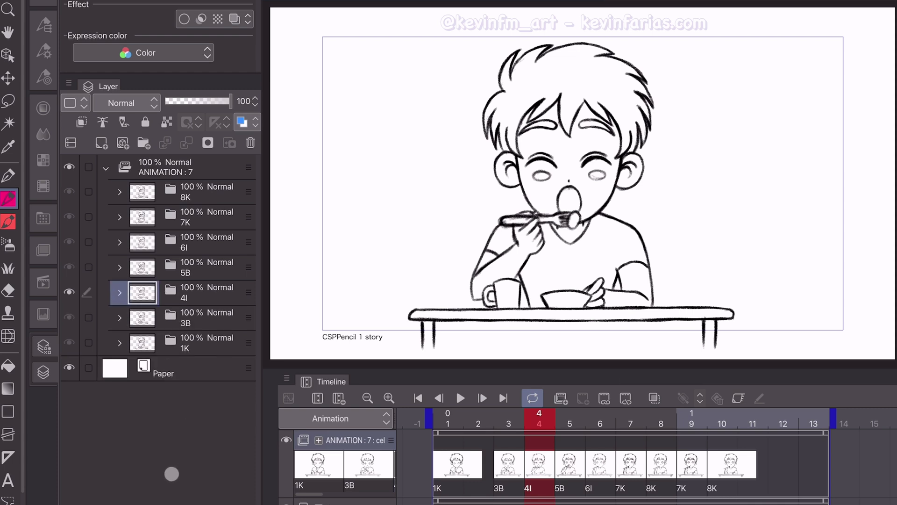
- Duplicate cel folder 4I, place the copy above 8K in the animation folder and rename it 11I
right_click(204, 286)
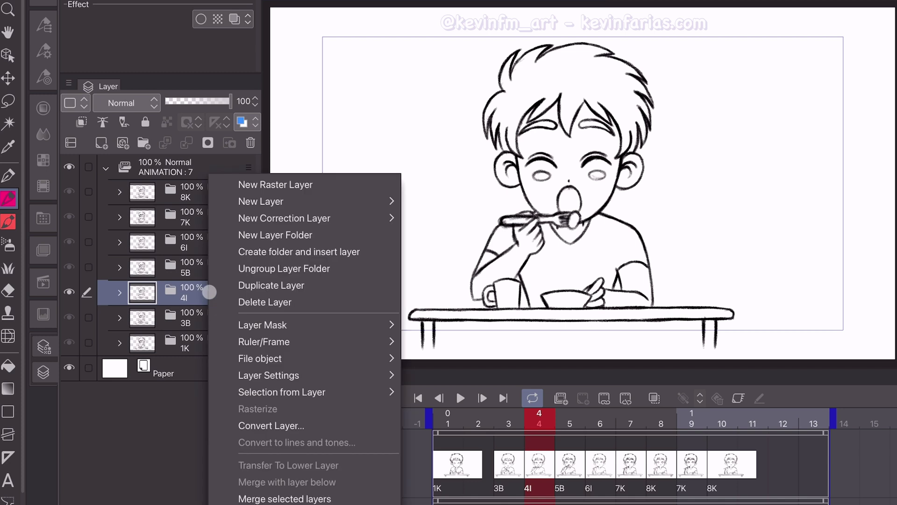
left_click(329, 285)
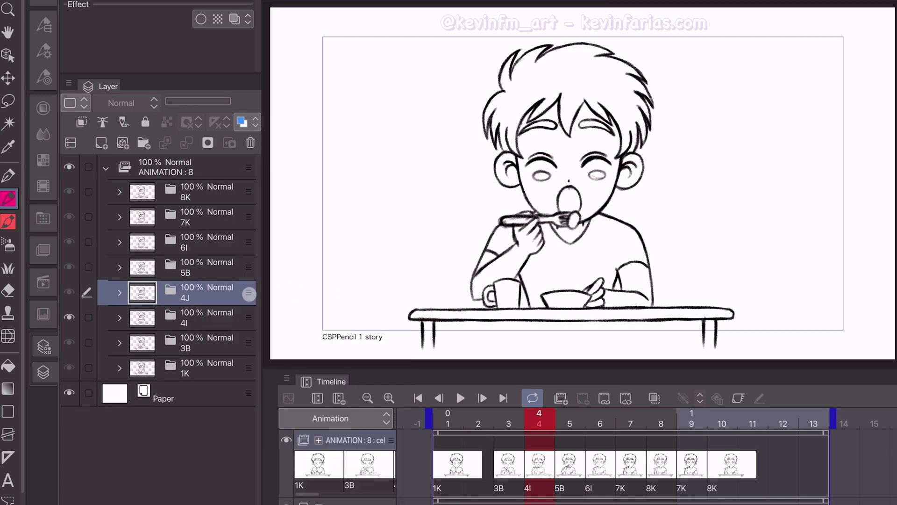
left_click_drag(249, 293, 243, 183)
left_click(216, 189)
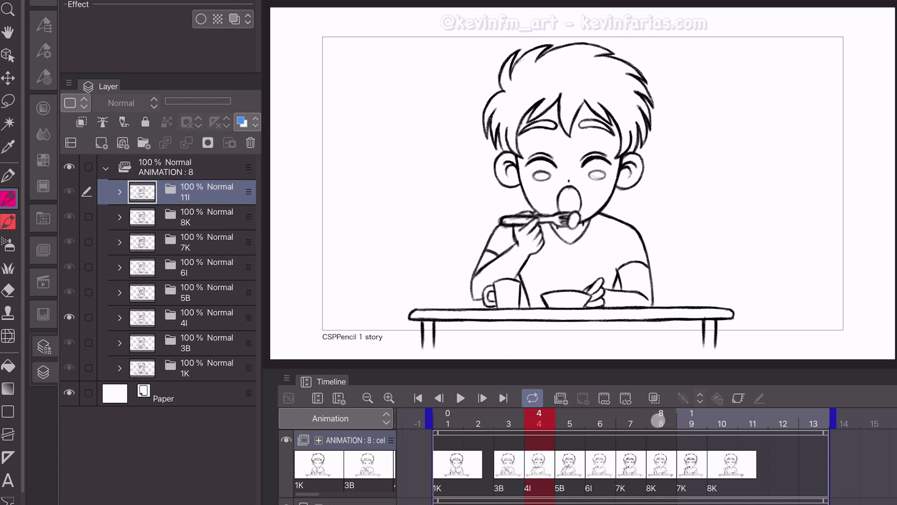
- Assign the existing cel 11I to frame 11 and expand its folder
left_click_drag(658, 420, 752, 429)
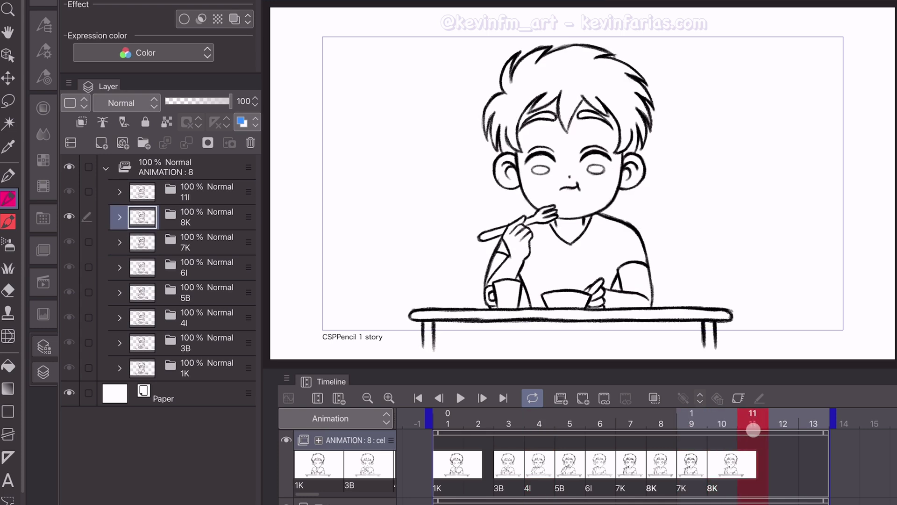
left_click(605, 399)
left_click(427, 238)
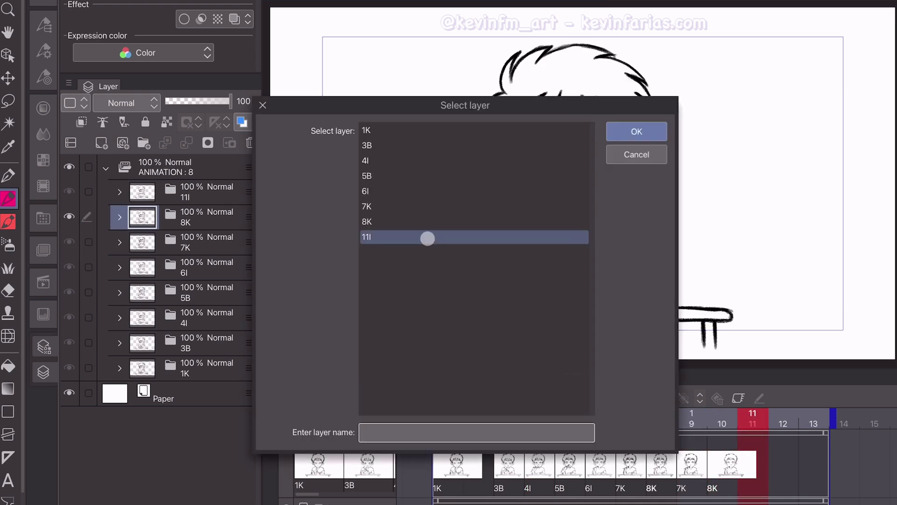
left_click(651, 131)
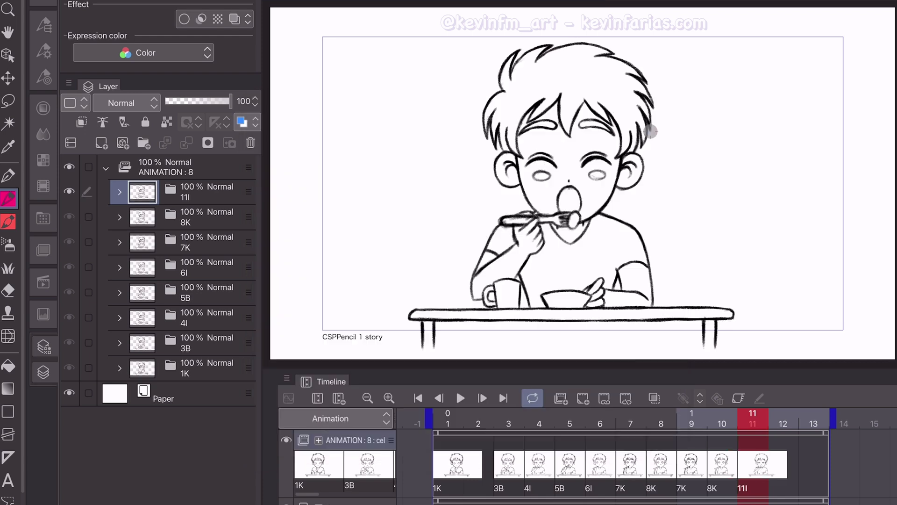
left_click(120, 192)
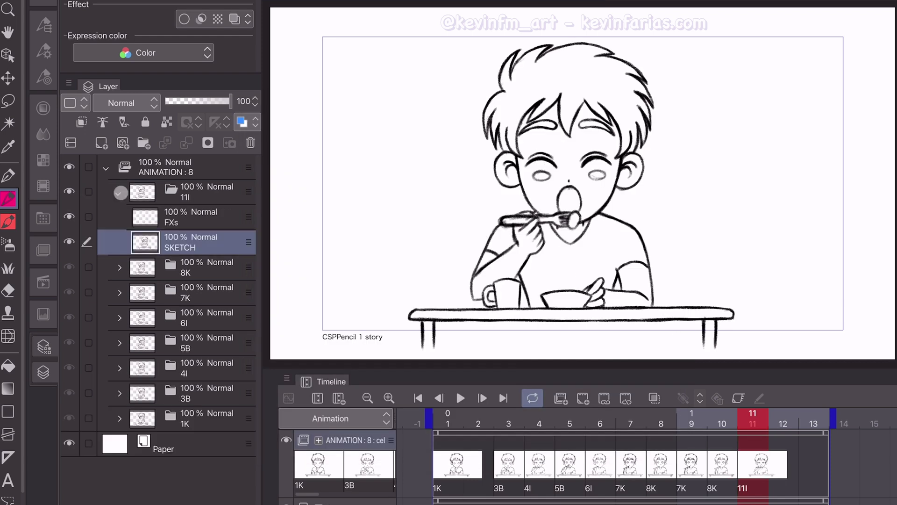
- Assign the existing cel 1K to frame 13 to end the animation on the opening pose
left_click(752, 420)
mouse_move(763, 420)
left_mouse_down()
mouse_move(817, 421)
mouse_move(814, 461)
left_mouse_up()
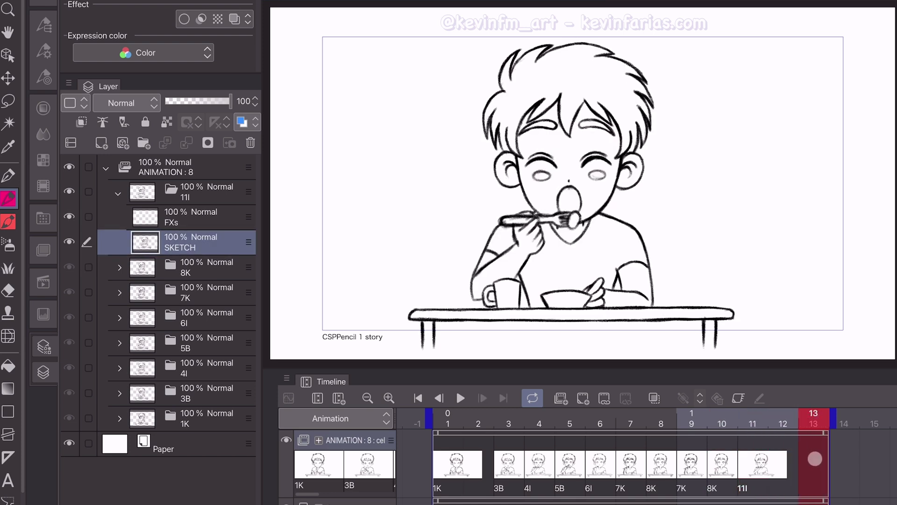
left_click(604, 398)
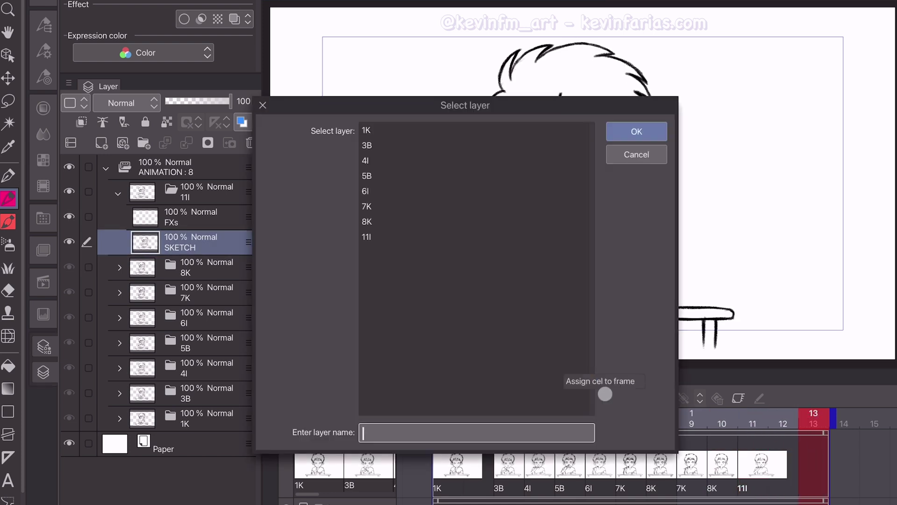
left_click(490, 237)
left_click(451, 130)
left_click(627, 131)
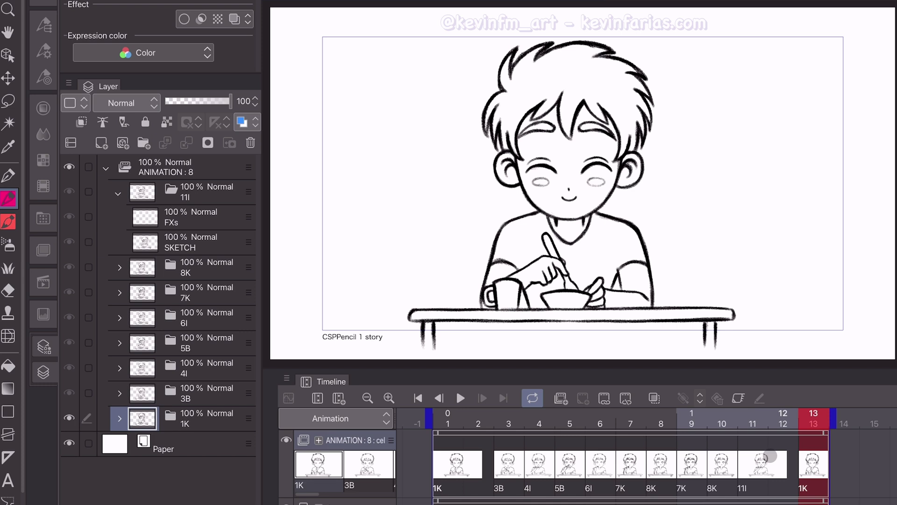
- On the SKETCH layer of 11I, replace the open mouth with a small smile and remove the food from the fork, using onion skin
left_click(750, 458)
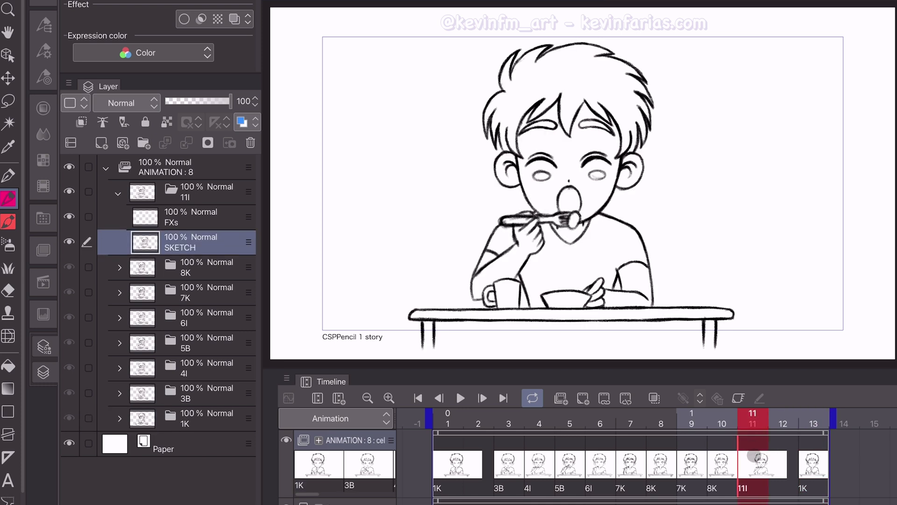
left_click(657, 397)
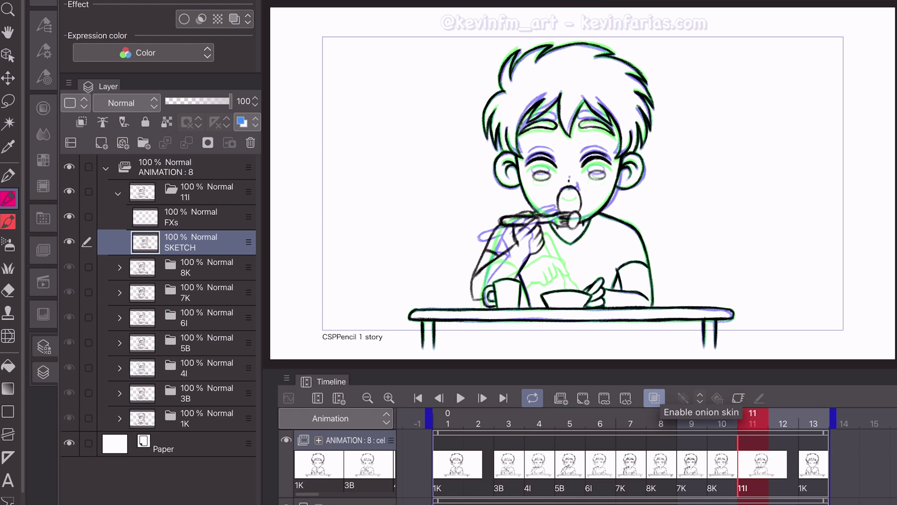
scroll(582, 225, "up", 5)
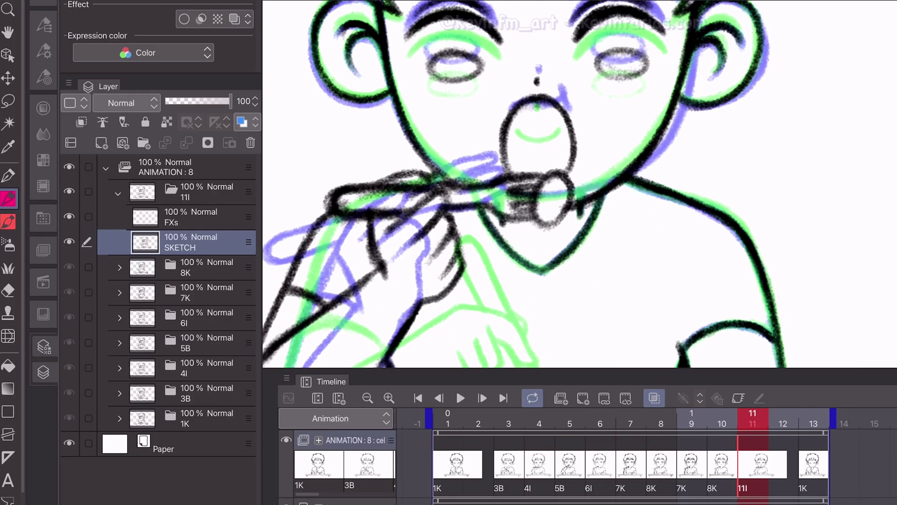
mouse_move(527, 208)
left_mouse_down()
mouse_move(551, 218)
mouse_move(547, 177)
mouse_move(566, 180)
mouse_move(570, 221)
left_mouse_up()
key("ctrl+z")
key("ctrl+z")
scroll(580, 187, "down", 3)
scroll(579, 187, "up", 3)
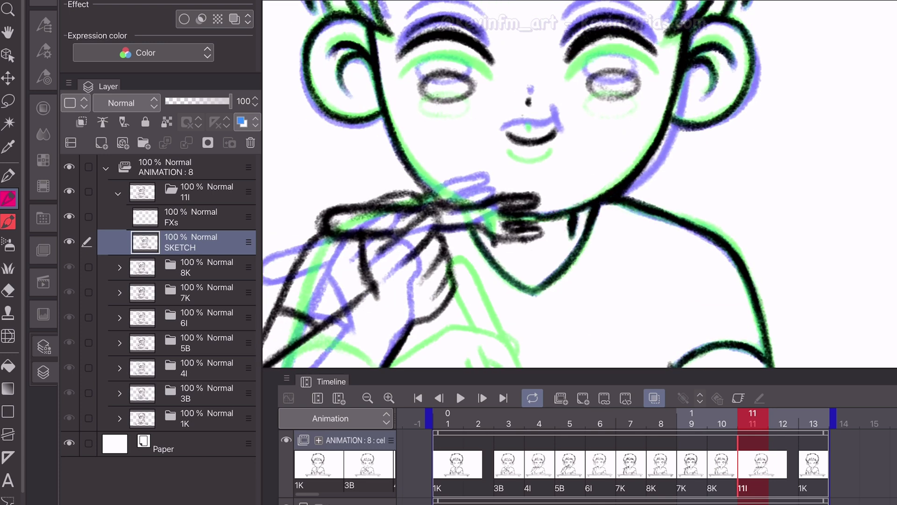
scroll(579, 186, "down", 3)
scroll(579, 186, "down", 2)
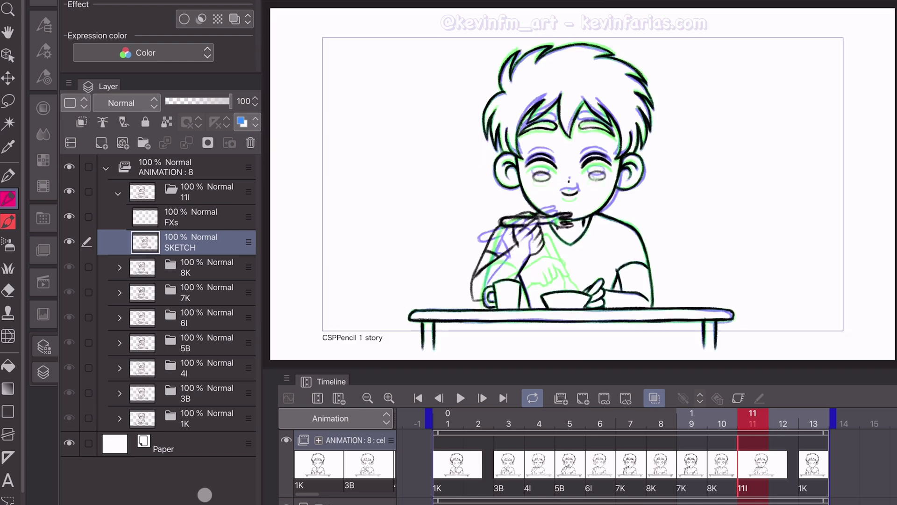
left_click(118, 194)
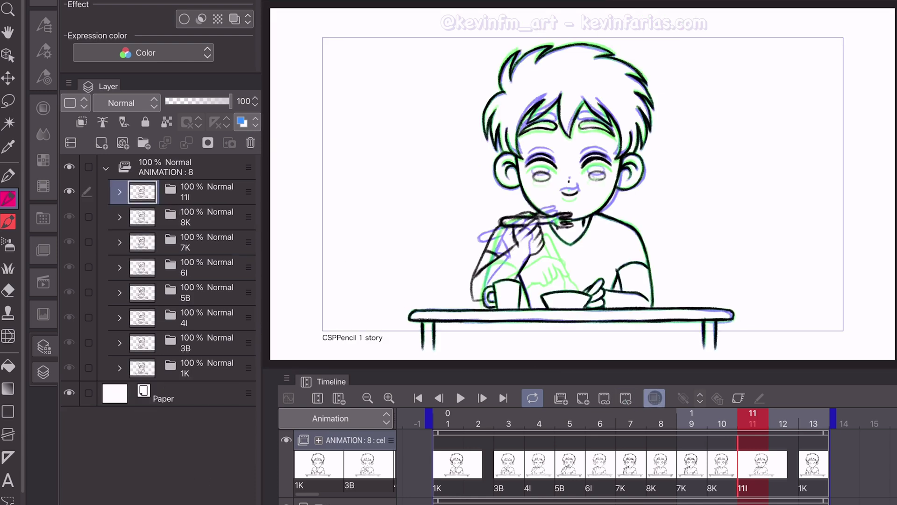
left_click(626, 397)
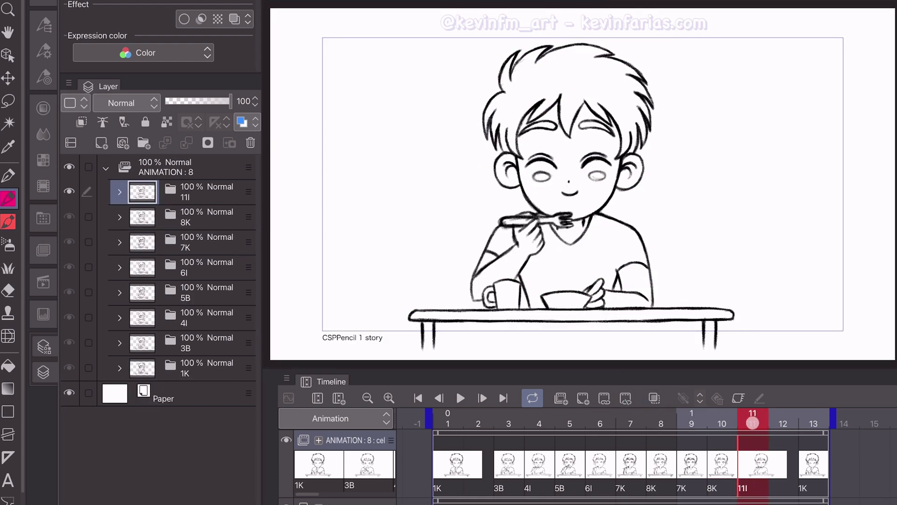
- Add a new animation cel at frame 2 and rename it 2I
mouse_move(752, 422)
left_mouse_down()
mouse_move(794, 424)
mouse_move(671, 425)
mouse_move(811, 430)
mouse_move(761, 431)
left_mouse_up()
left_click_drag(753, 423, 476, 427)
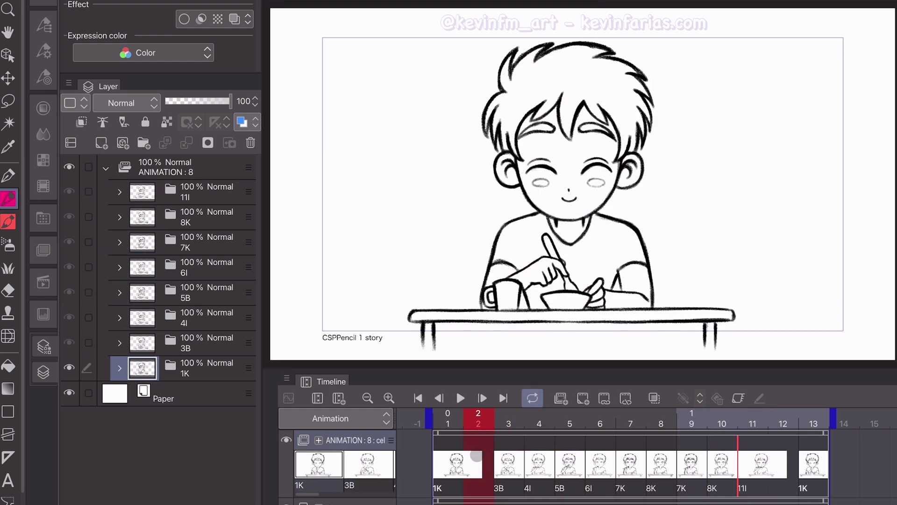
left_click(583, 398)
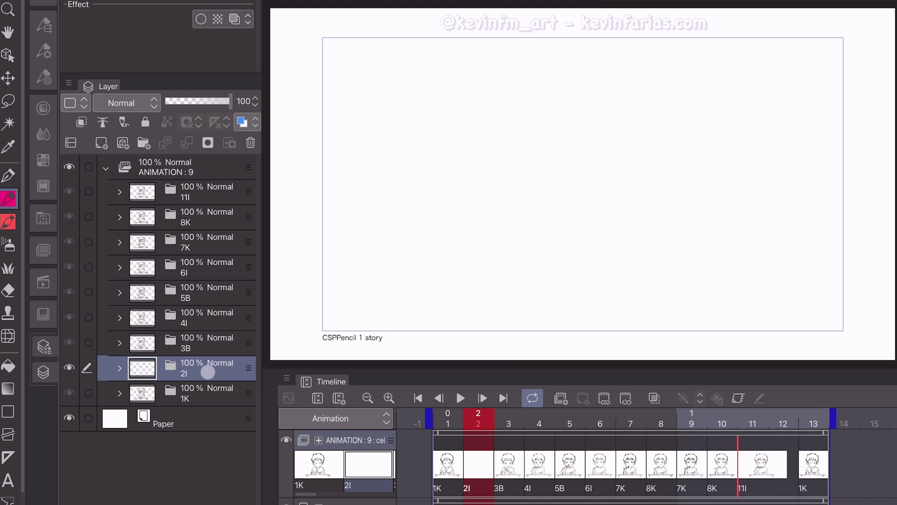
- Draw the inbetween with the fork lifting food from the bowl and a small open mouth on the SKETCH layer of 2I, using onion skin
left_click(120, 369)
left_click(214, 419)
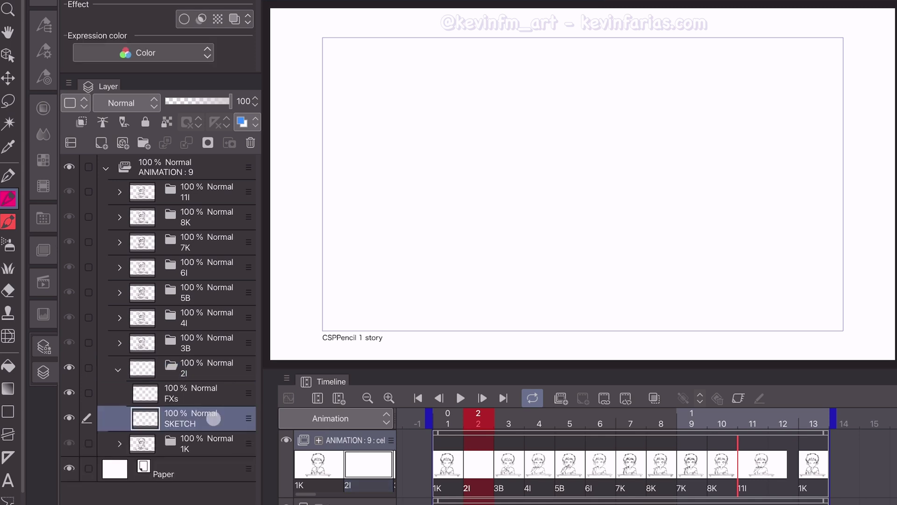
left_click(655, 398)
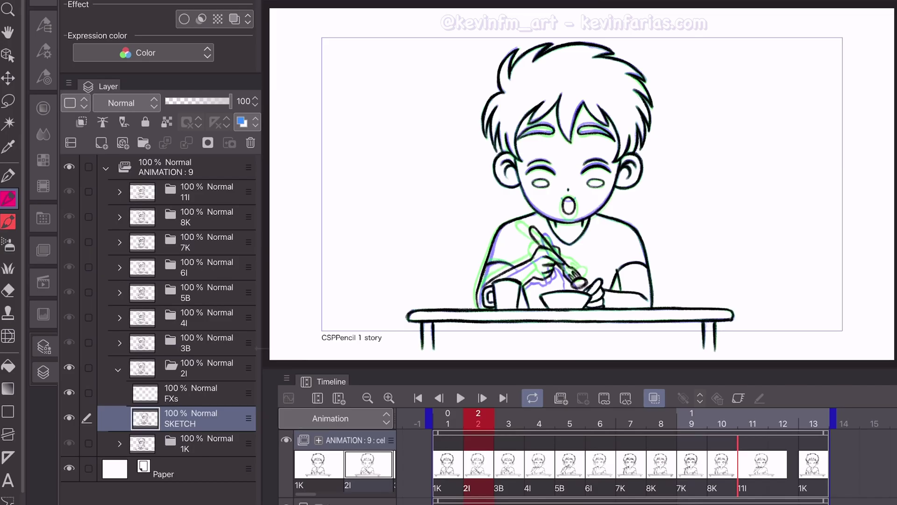
left_click(123, 370)
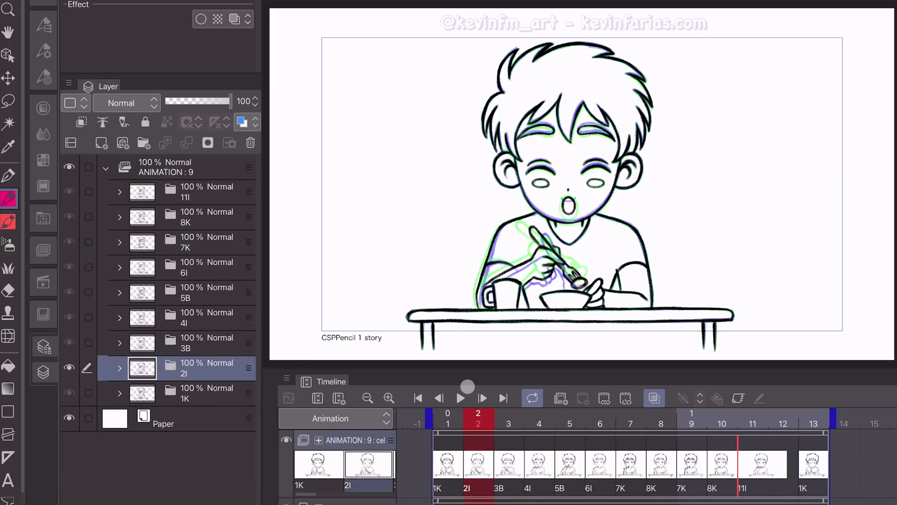
left_click(655, 398)
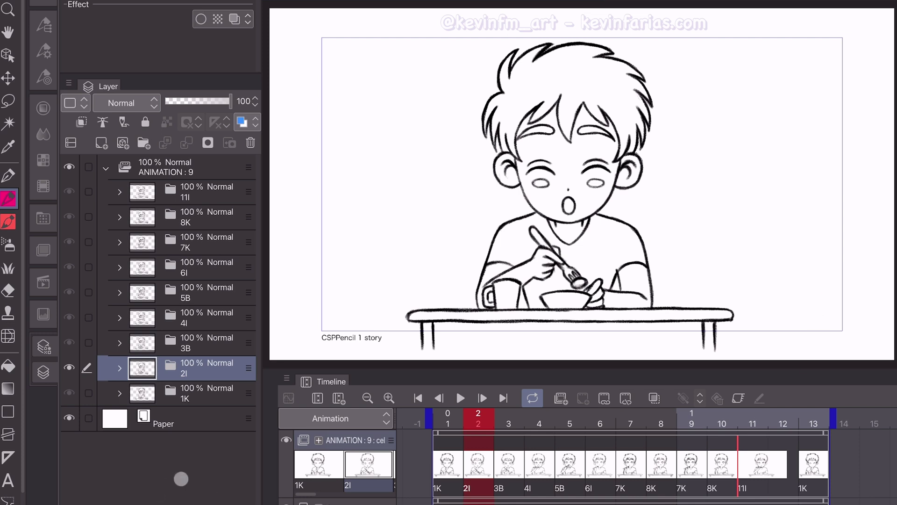
- Duplicate cel folder 2I, place the copy above 11I in the animation folder and rename it 12I
right_click(209, 371)
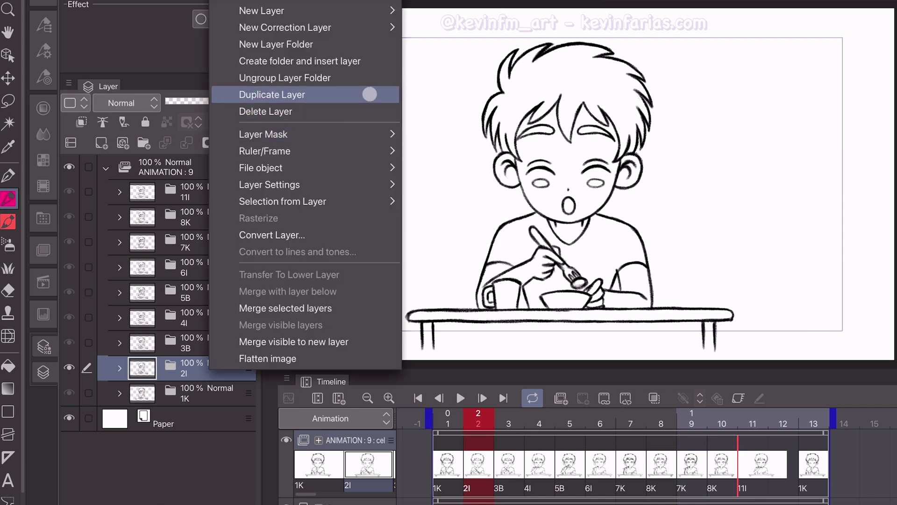
left_click(368, 94)
left_click_drag(246, 364, 206, 196)
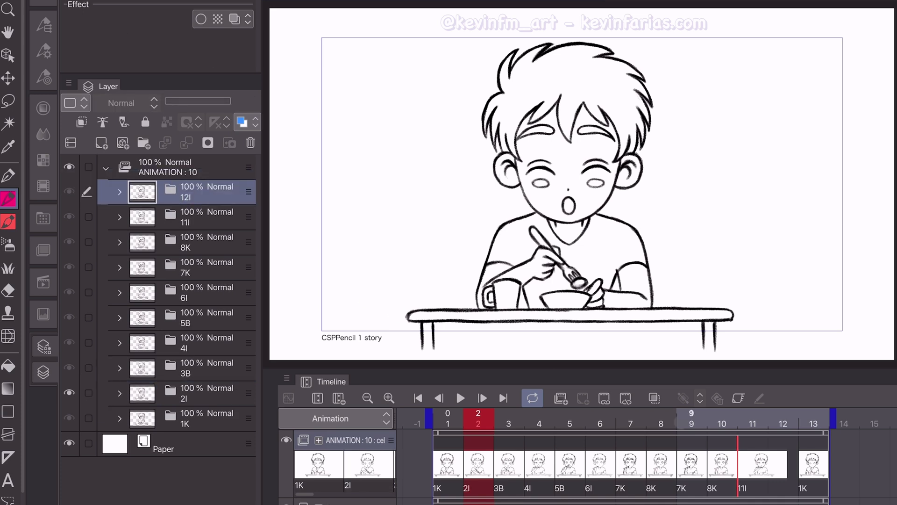
- Assign the existing cel 12I to frame 12 of the ANIMATION track
left_click(783, 416)
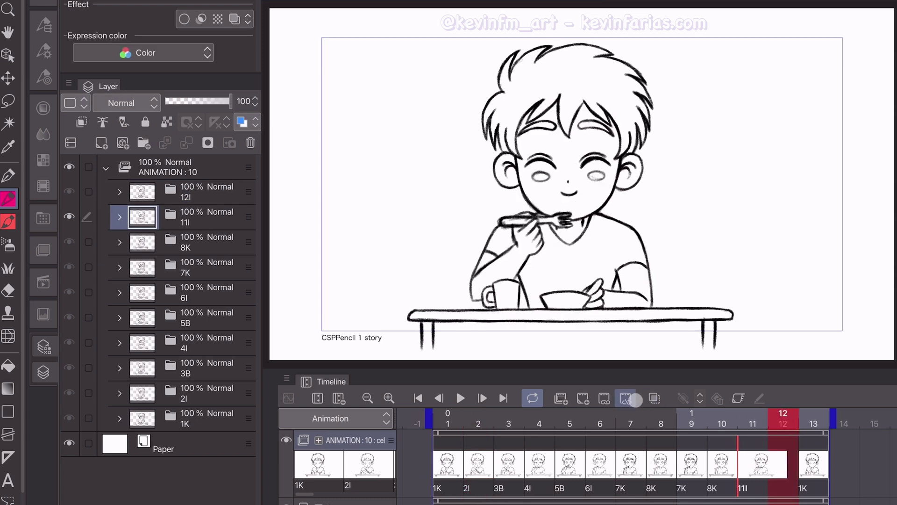
left_click(606, 398)
left_click(452, 266)
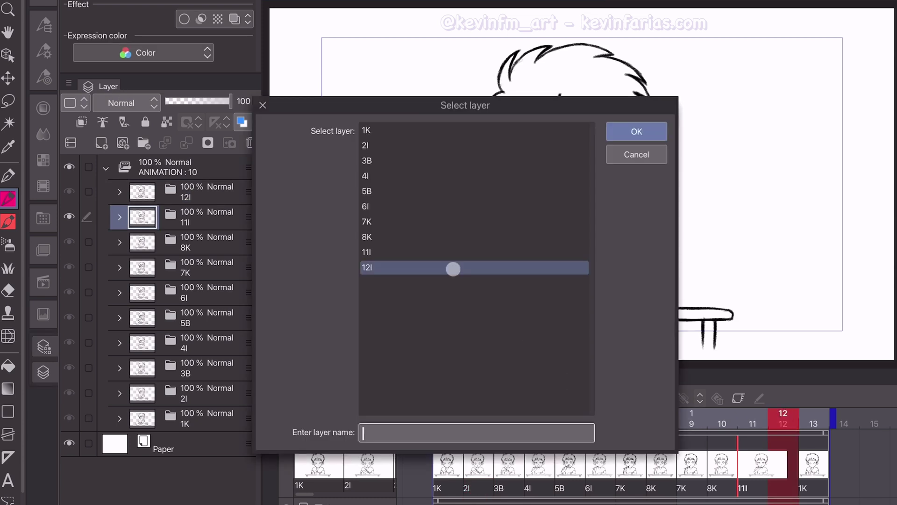
left_click(641, 131)
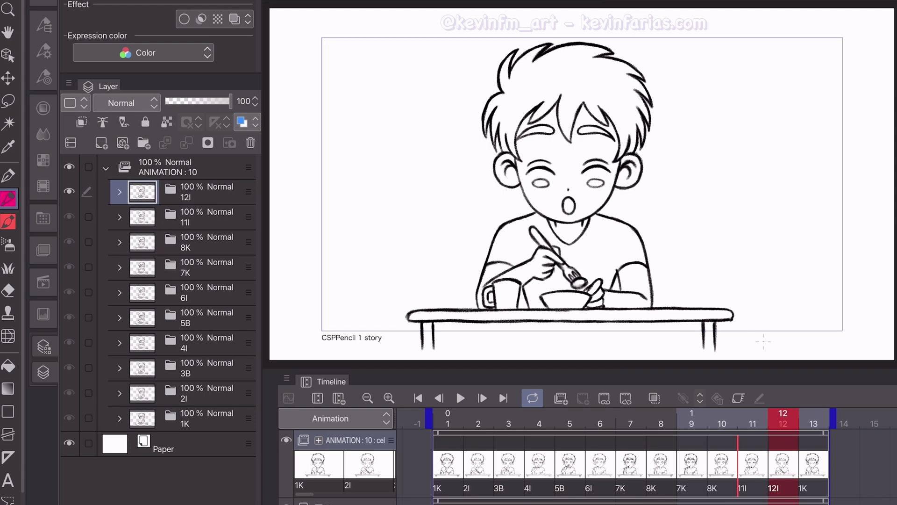
- Replace the open mouth with a small closed smile on the SKETCH layer of 12I, using onion skin
left_click(120, 194)
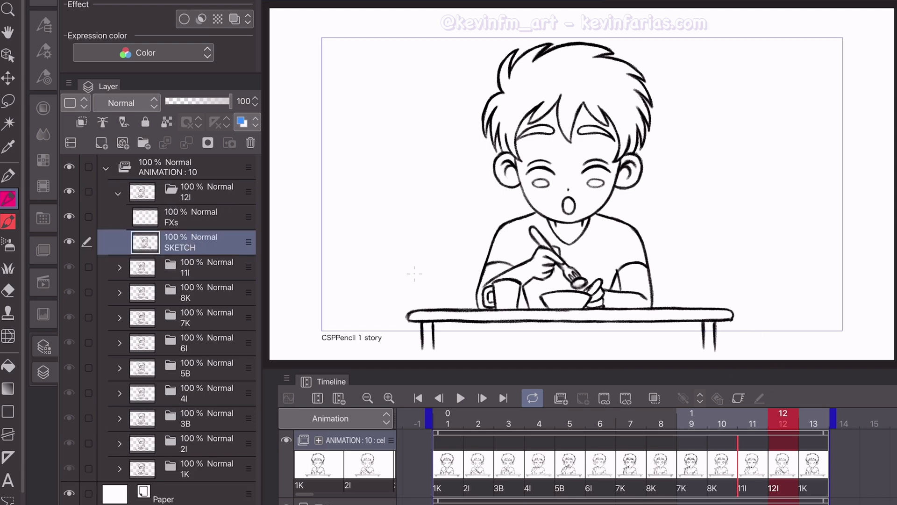
left_click(654, 397)
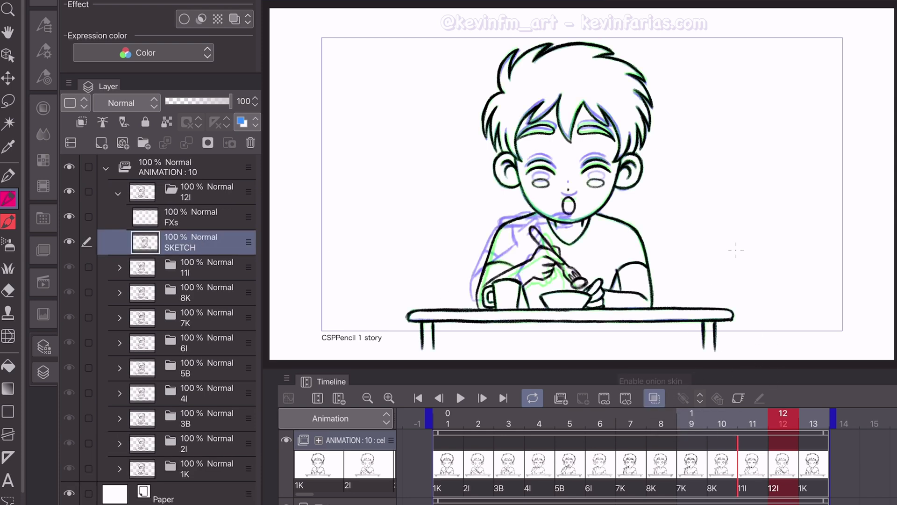
scroll(594, 176, "up", 6)
left_click_drag(495, 247, 528, 281)
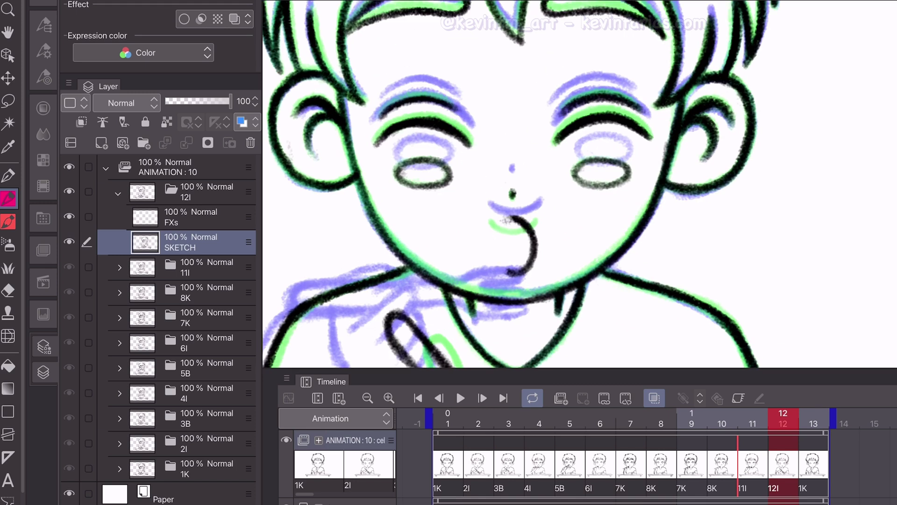
left_click_drag(488, 229, 537, 230)
- Remove the food from the fork on 12I and redraw the bare tines, then collapse the cel folder and turn off onion skin
scroll(579, 184, "down", 5)
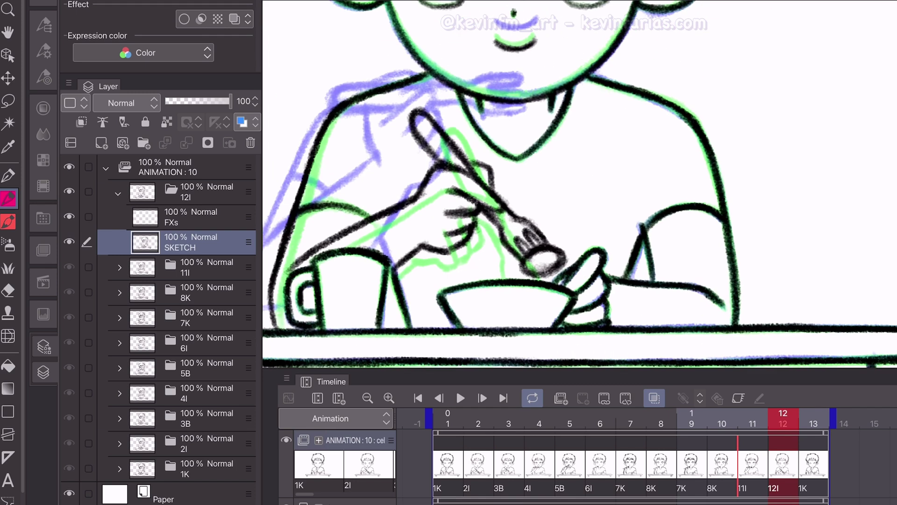
scroll(579, 185, "up", 4)
scroll(580, 184, "down", 4)
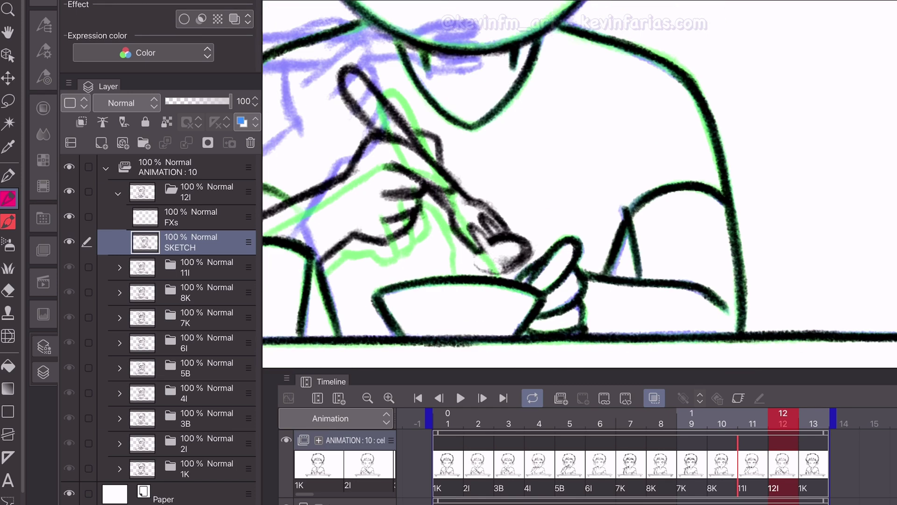
mouse_move(481, 234)
left_mouse_down()
mouse_move(514, 266)
mouse_move(521, 255)
mouse_move(500, 264)
left_mouse_up()
left_click_drag(479, 218, 507, 257)
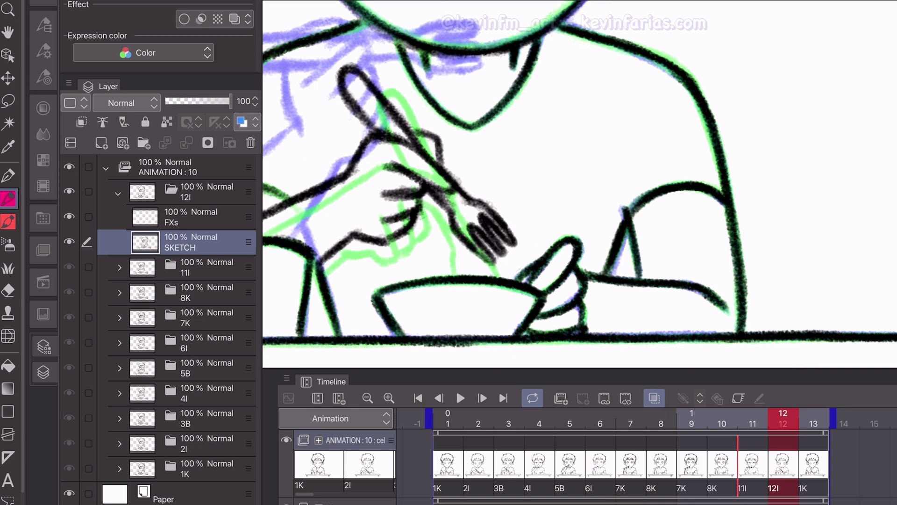
key("ctrl+0")
left_click(118, 193)
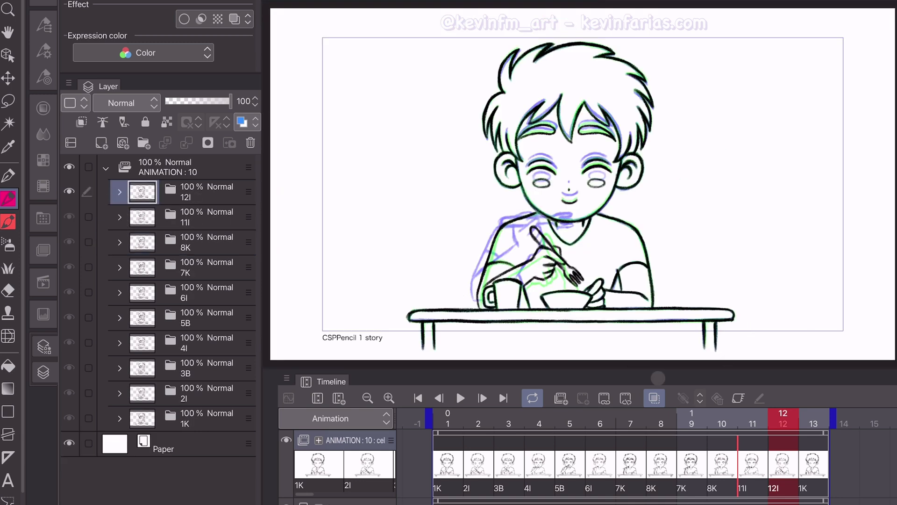
left_click(654, 398)
- Compare the drawings at frames 12 and 13, end the playback range after frame 12, and play the animation from frame 1
left_click(796, 422)
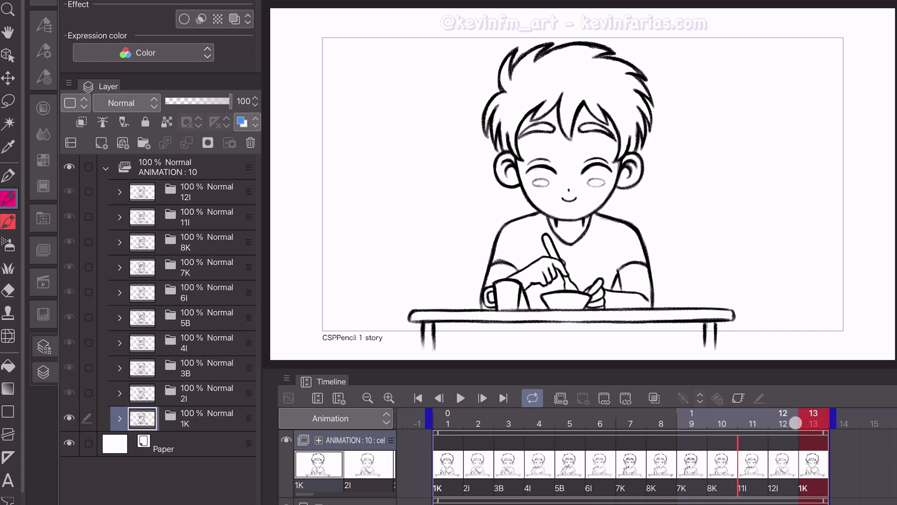
mouse_move(795, 423)
left_mouse_down()
mouse_move(660, 423)
mouse_move(813, 423)
mouse_move(461, 431)
mouse_move(783, 433)
left_mouse_up()
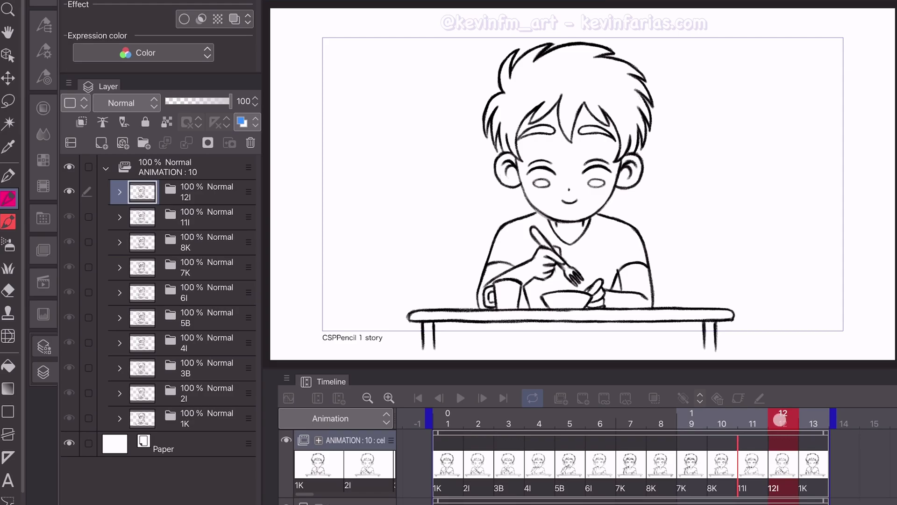
left_click_drag(779, 420, 783, 451)
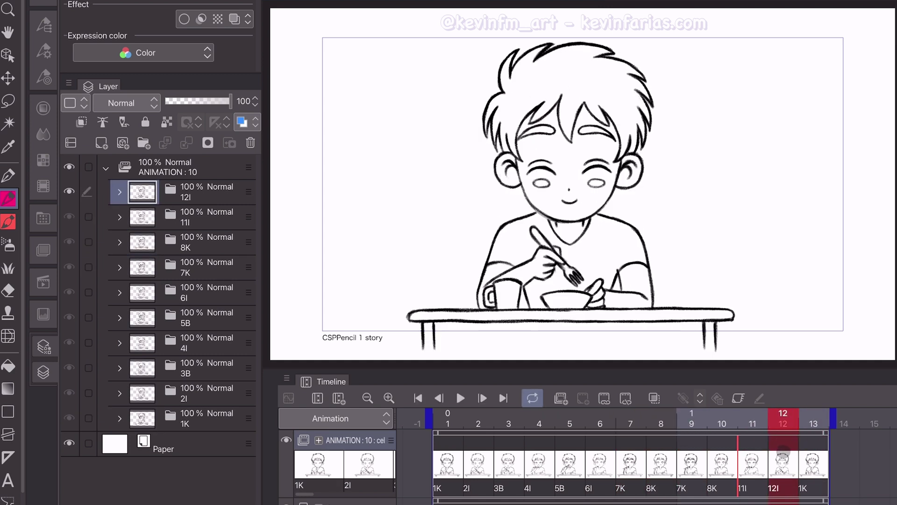
left_click_drag(818, 415, 448, 430)
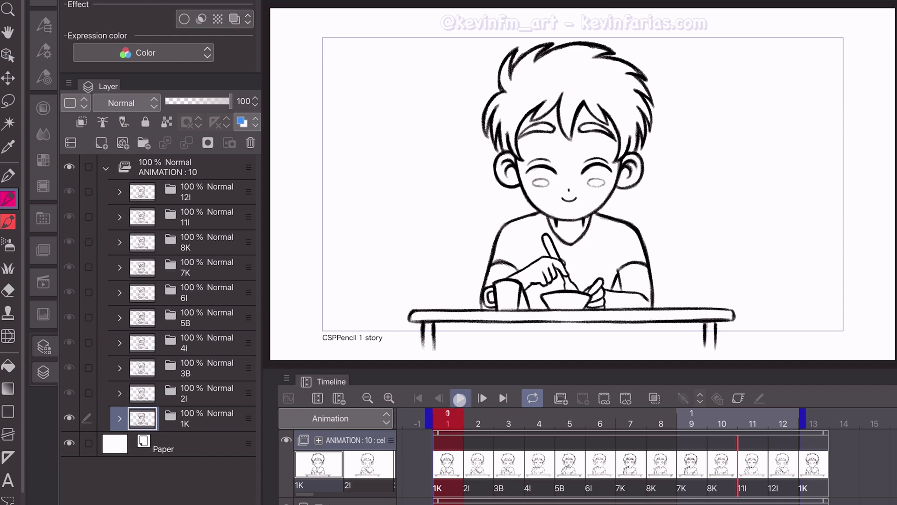
left_click(460, 399)
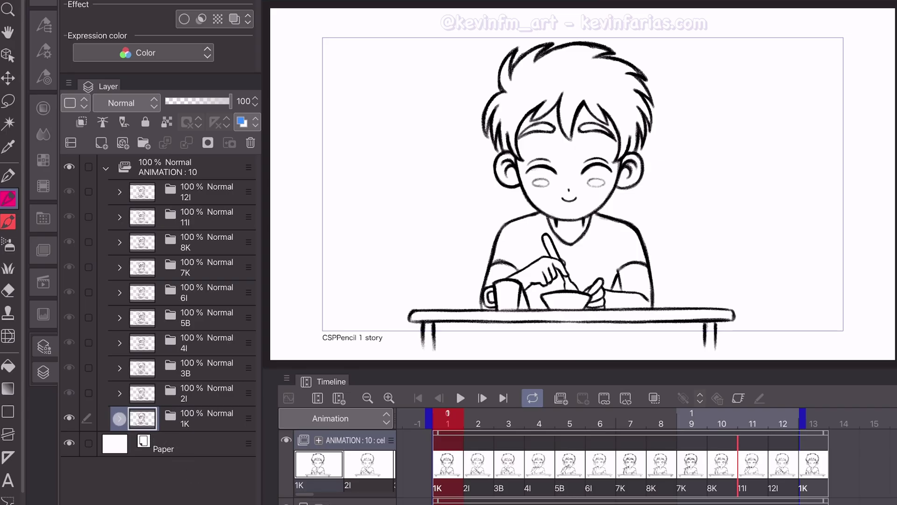
- Shade the hair, eyebrows and T-shirt of every cel with pencil hatching, starting on the FXs layer of 1K, and play the animation
left_click(120, 418)
left_click(212, 443)
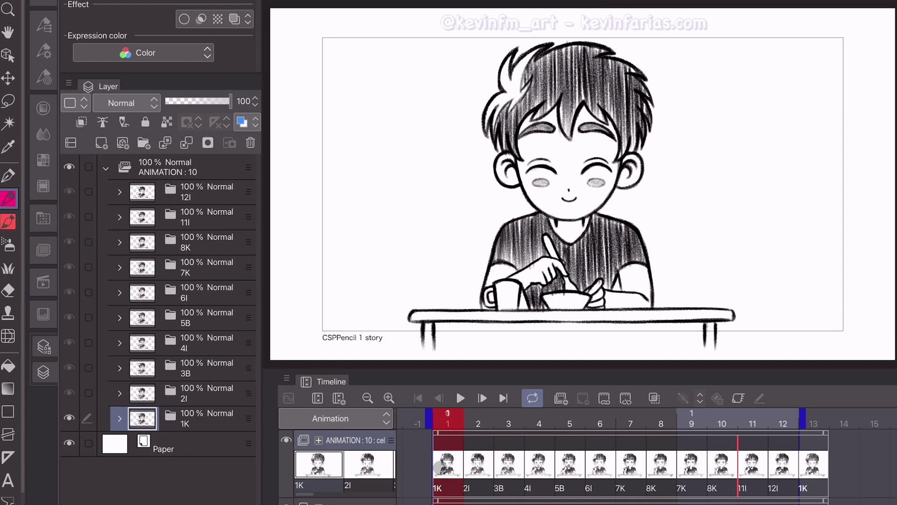
left_click(463, 398)
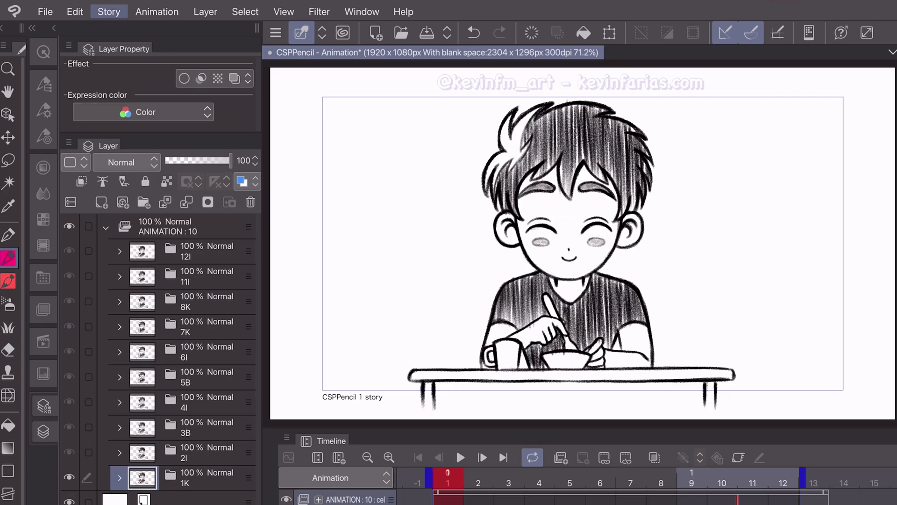
- Export the animation as an MP4 movie named "CSPPencil - ANIMATION" at 1920 × 1080 px and 24 fps, saved in the ANIMATION folder
left_click(46, 11)
left_click(170, 258)
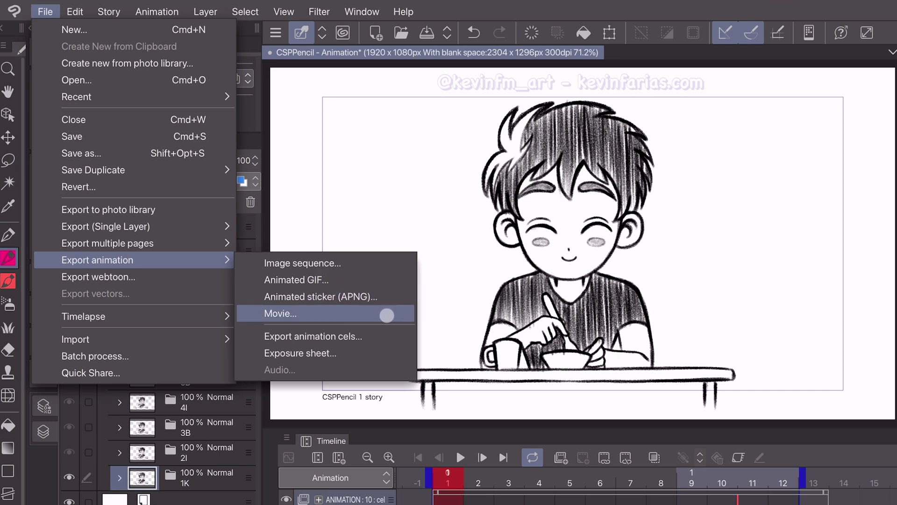
left_click(389, 314)
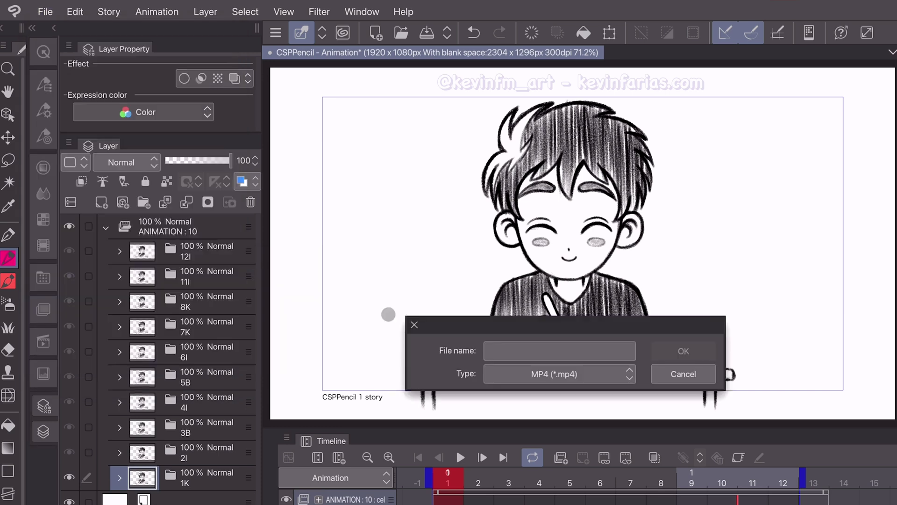
left_click(567, 358)
type("CSPPencil - AN")
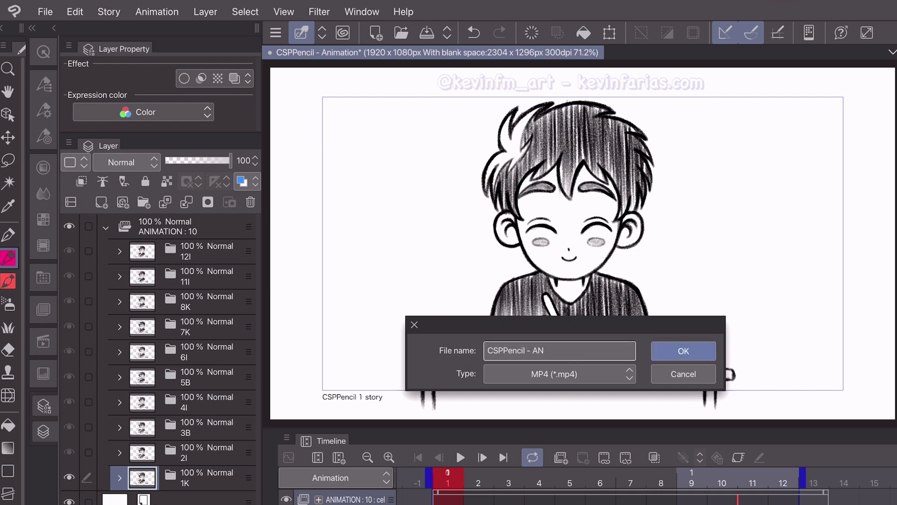
type("IMATION")
left_click(703, 353)
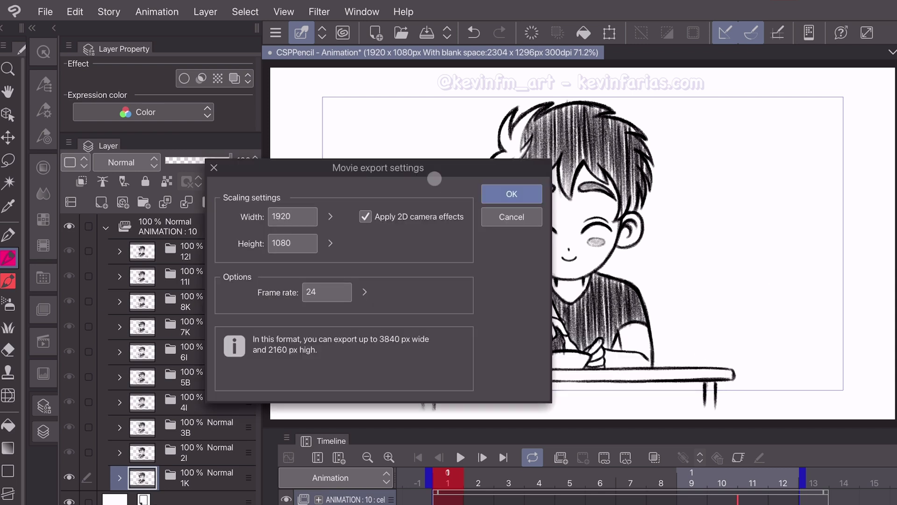
left_click_drag(434, 179, 625, 143)
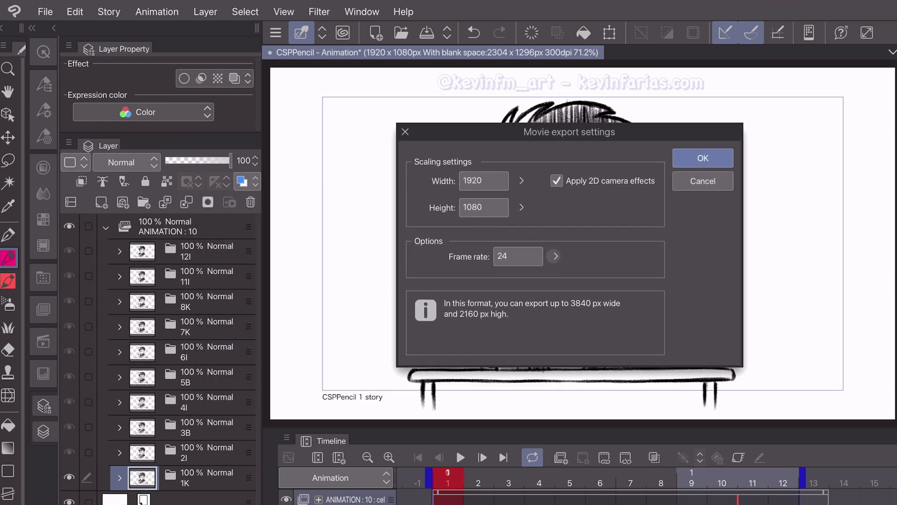
left_click(722, 160)
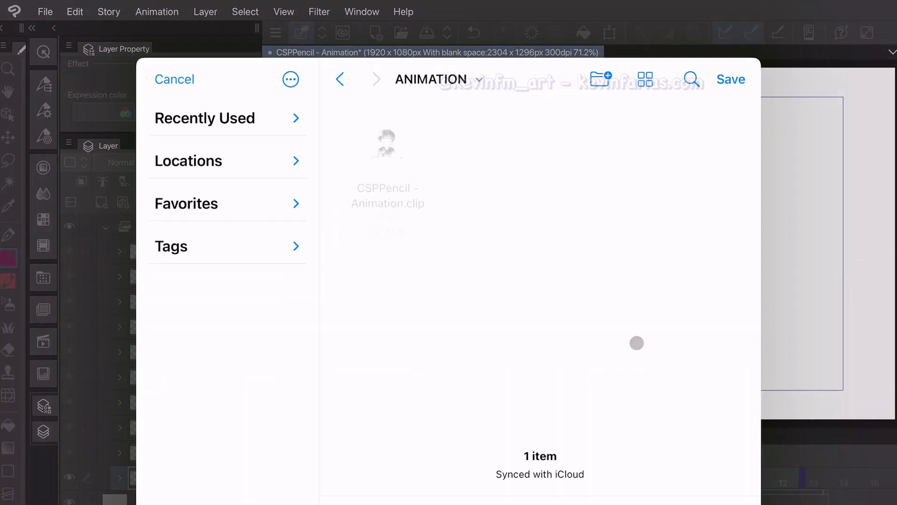
left_click(731, 79)
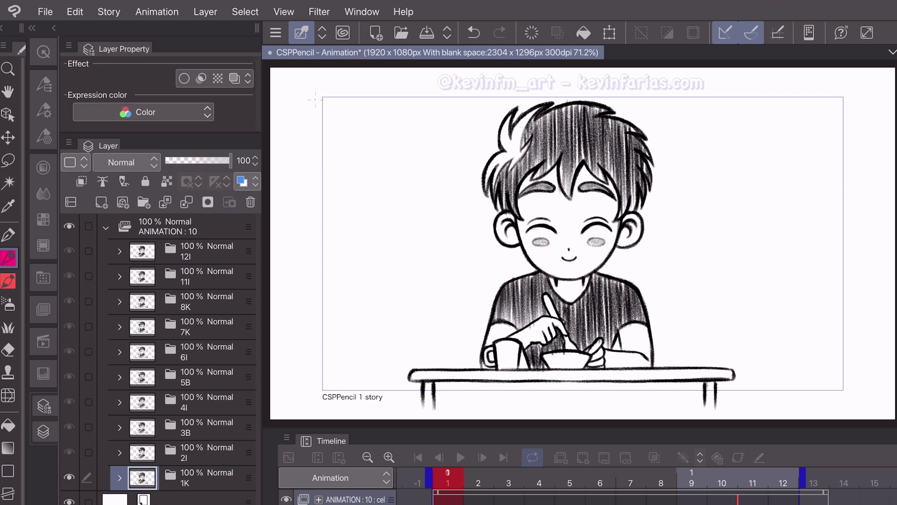
- Export frames 1 to 12 as an animated GIF named "CSPPencil - Animation", 1920 px wide, at 8 fps with unlimited looping
left_click(46, 12)
left_click(140, 260)
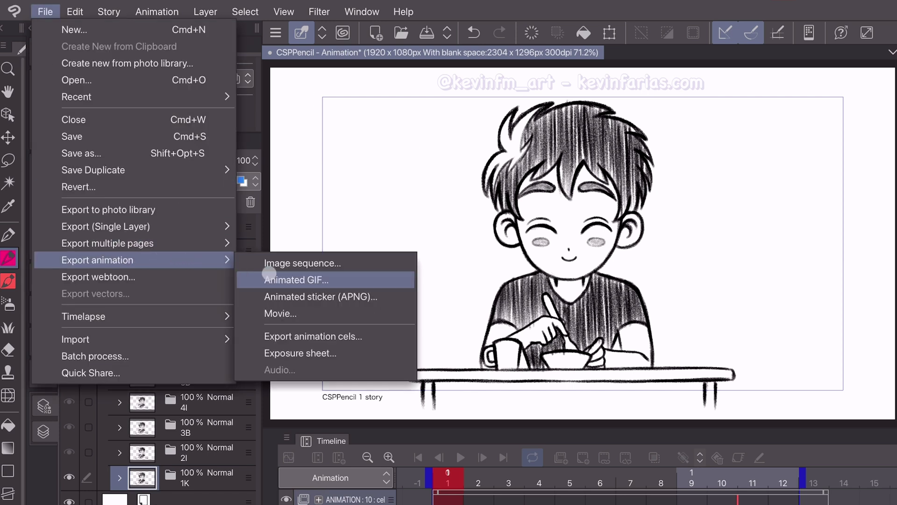
left_click(375, 279)
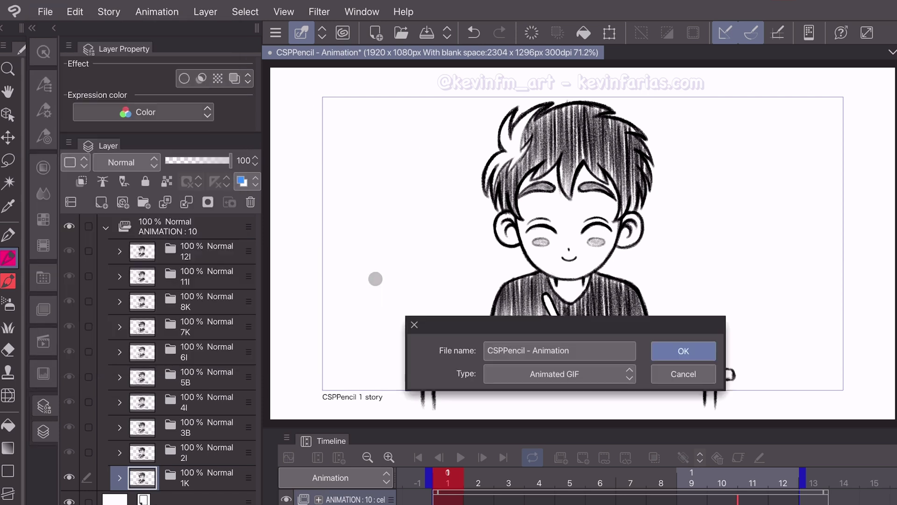
left_click(708, 350)
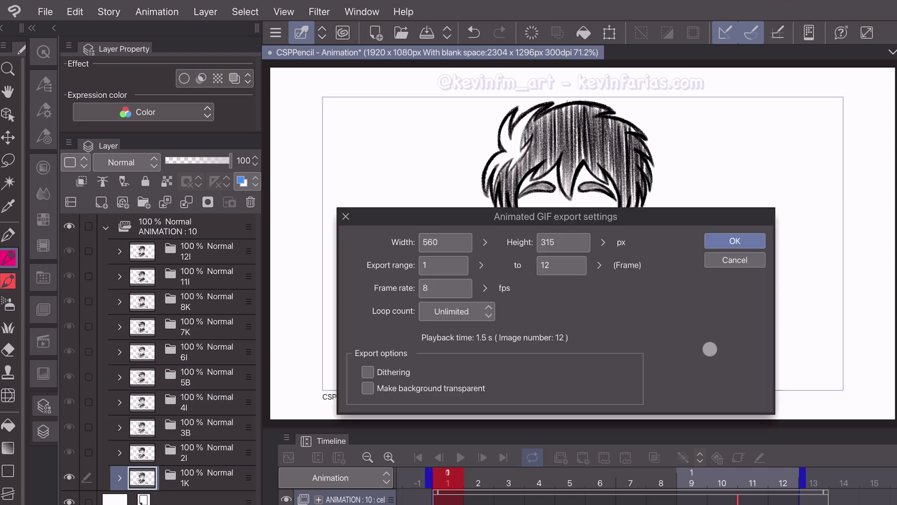
double_click(457, 248)
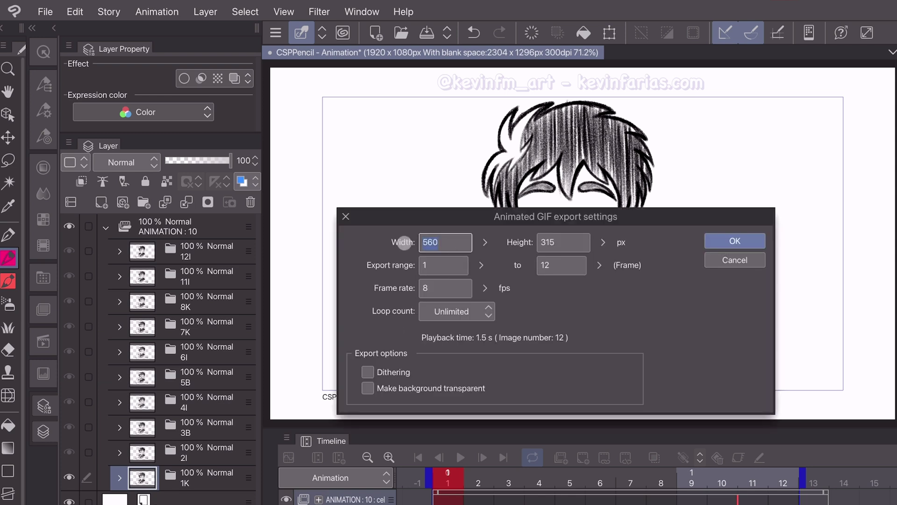
type("1920")
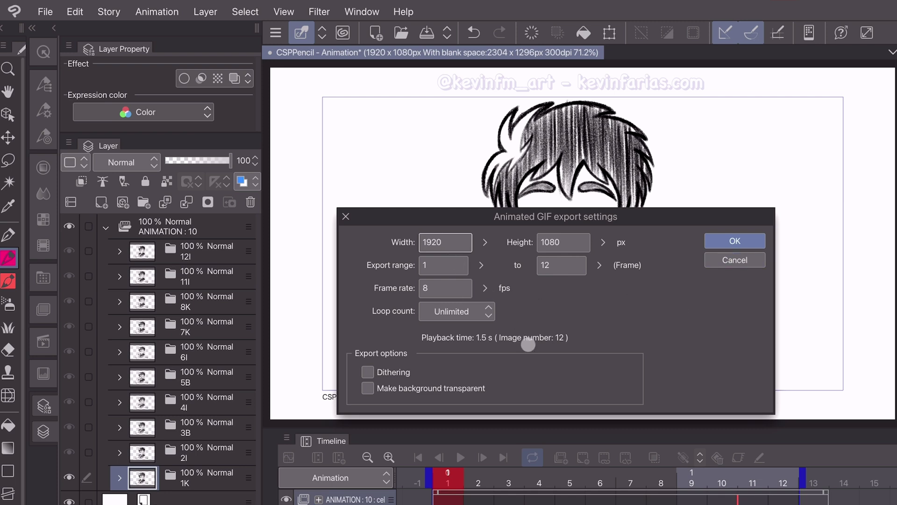
left_click(747, 241)
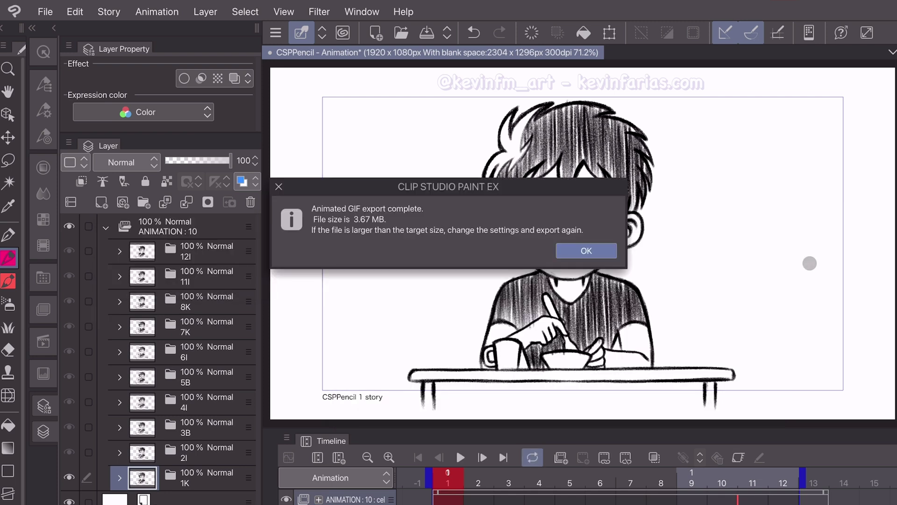